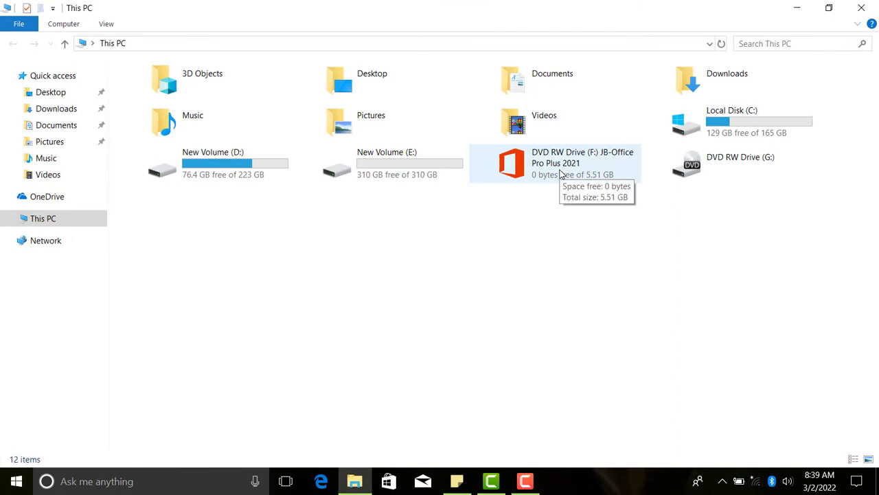
pyautogui.click(560, 174)
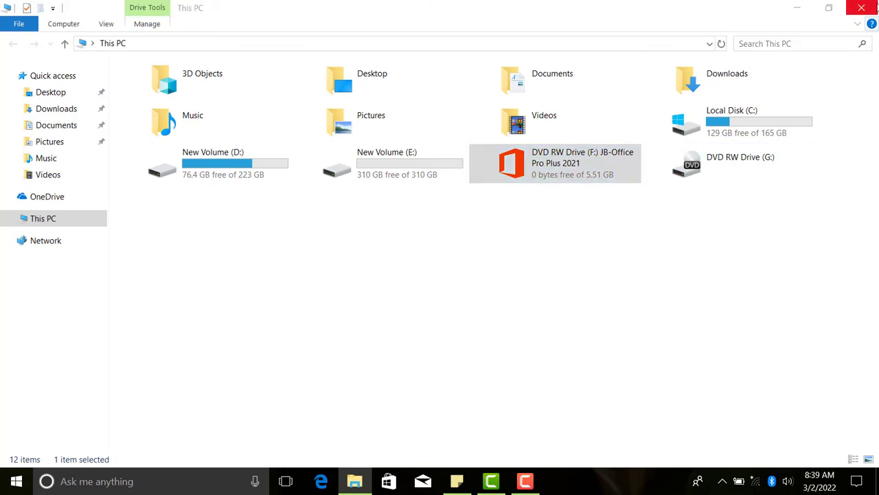
pyautogui.click(864, 8)
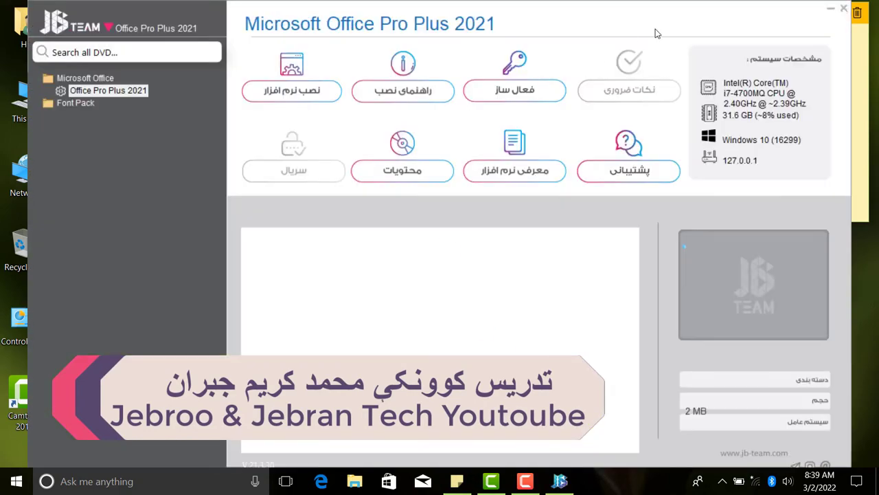
pyautogui.click(557, 486)
# Open the JB-Office Pro Plus 2021 DVD drive and browse to its Microsoft Office Pro Plus 2021 folder
pyautogui.doubleClick(45, 97)
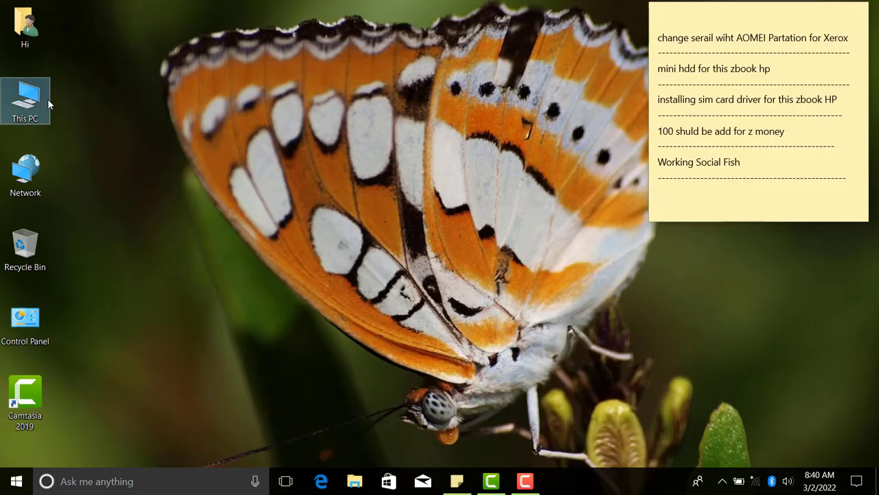
pyautogui.rightClick(569, 160)
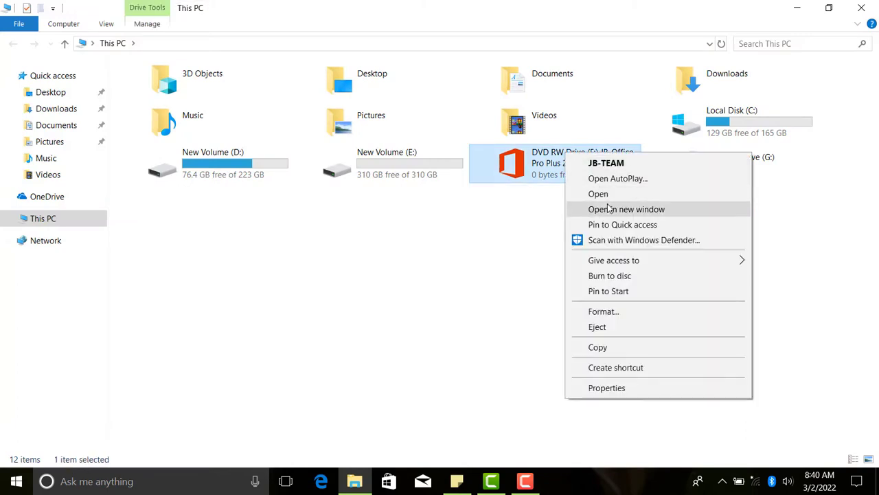
pyautogui.click(570, 195)
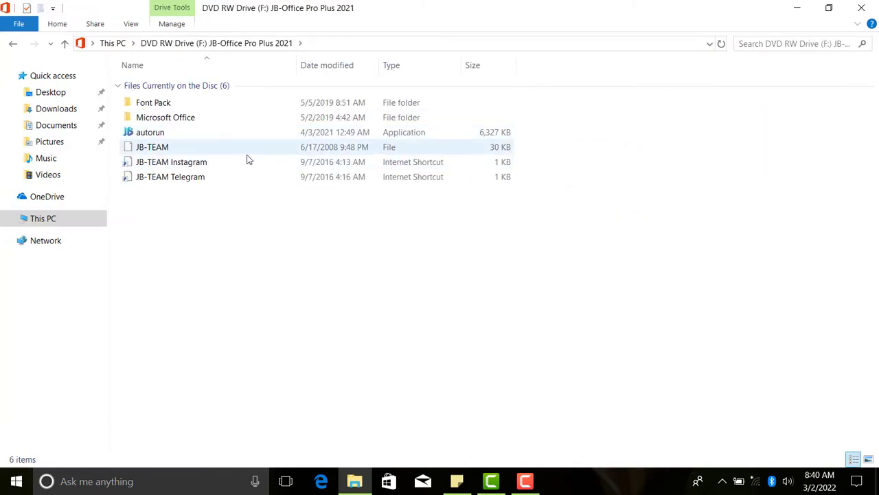
pyautogui.click(187, 120)
pyautogui.doubleClick(186, 122)
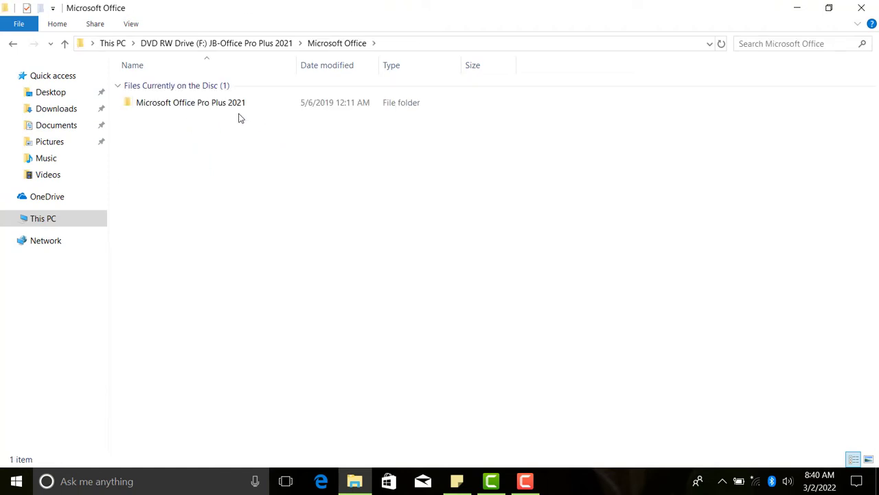
pyautogui.click(195, 109)
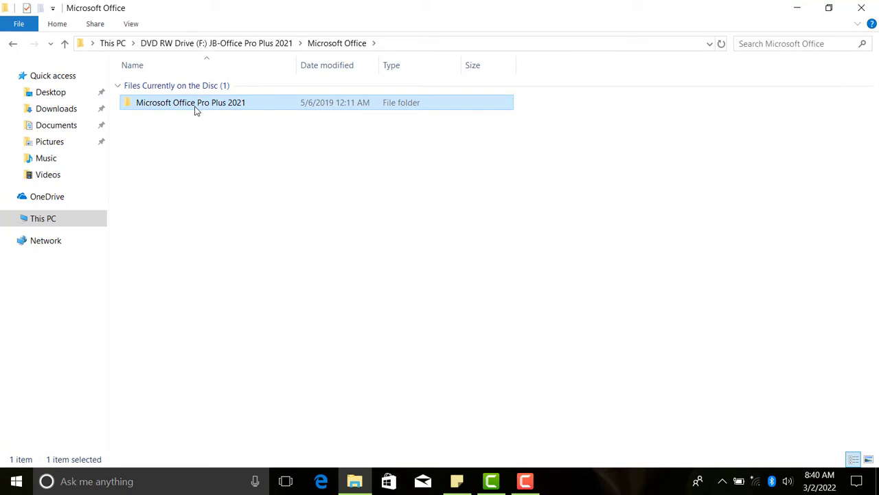
pyautogui.doubleClick(195, 110)
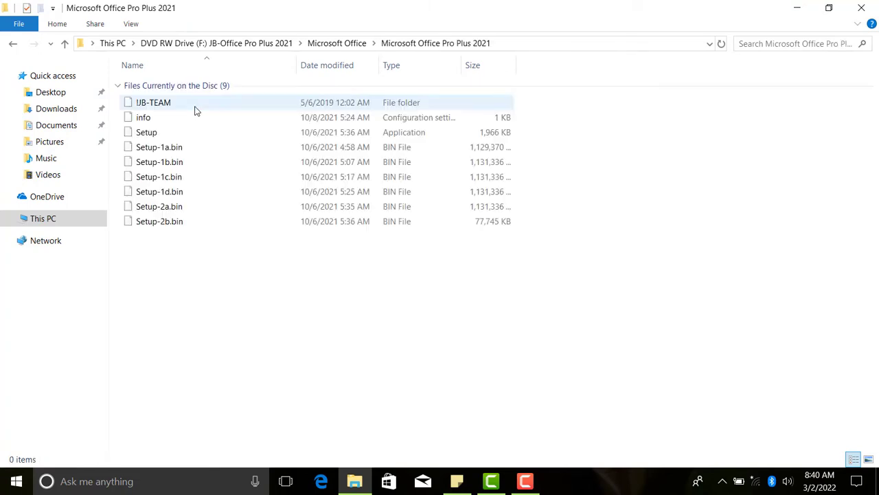
# Run Setup from the disc folder and start extracting the Office files to C:\JB-Office
pyautogui.moveTo(396, 14); pyautogui.dragTo(443, 81)
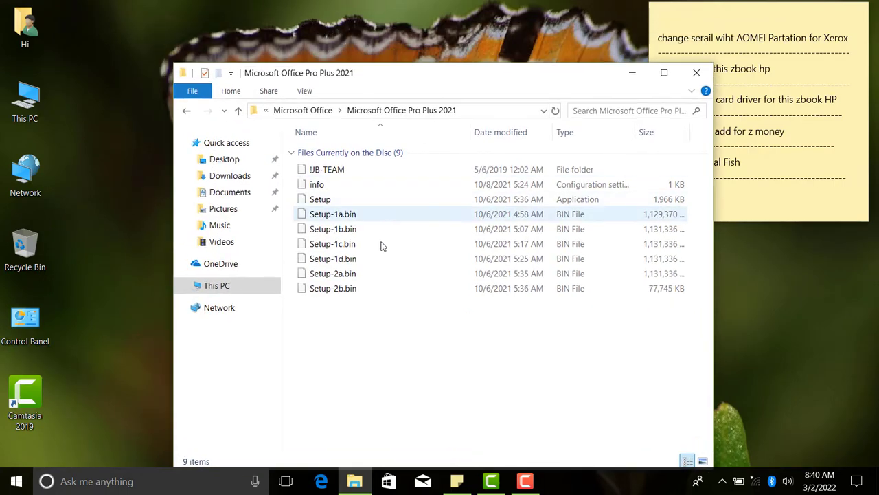
pyautogui.doubleClick(337, 200)
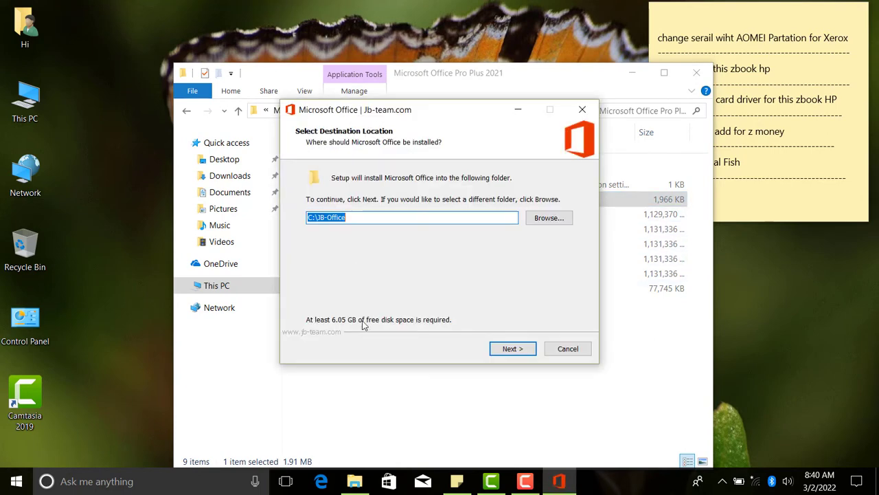
pyautogui.moveTo(398, 216); pyautogui.dragTo(301, 215)
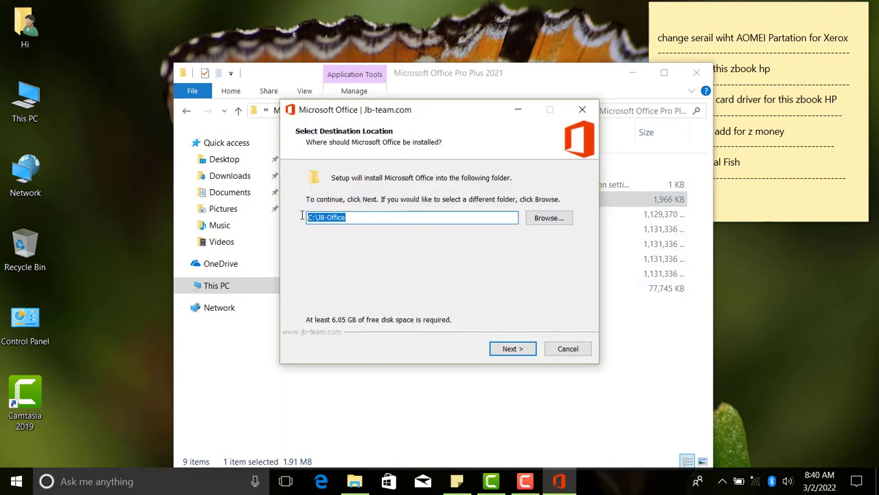
pyautogui.click(524, 350)
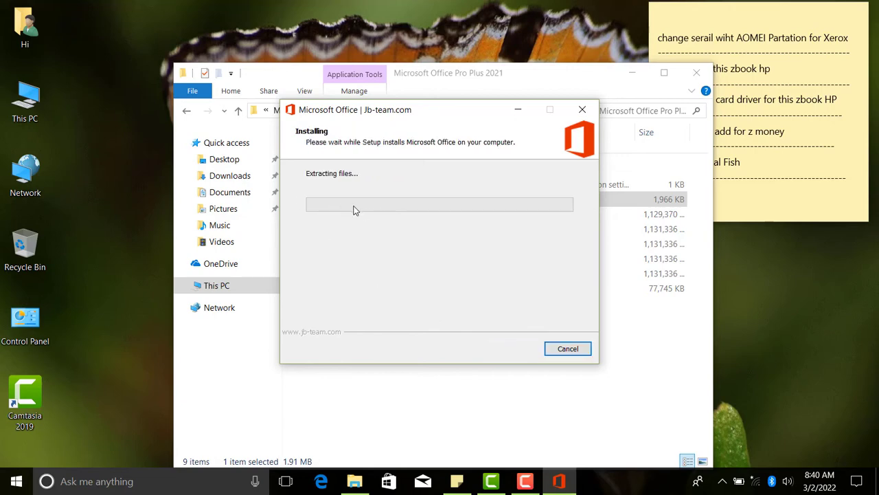
# Check the files being extracted into the JB-Office folder on Local Disk (C:), and close the folder window
pyautogui.doubleClick(24, 99)
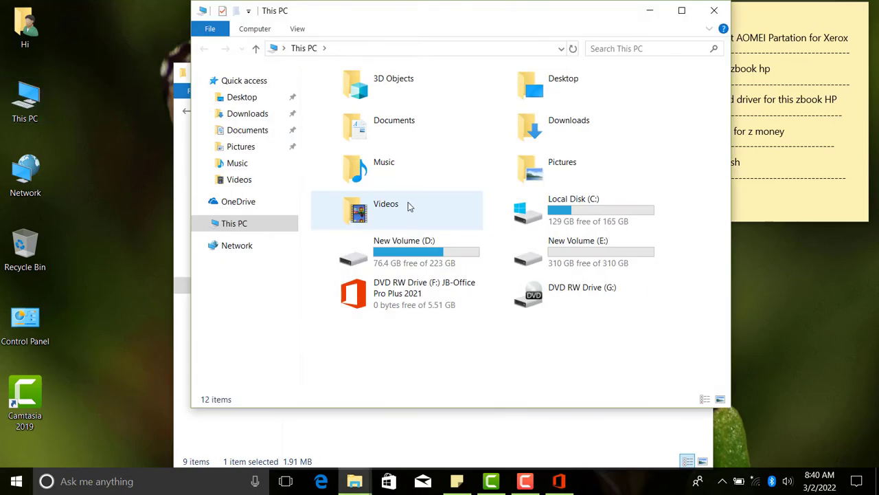
pyautogui.doubleClick(580, 206)
pyautogui.doubleClick(350, 110)
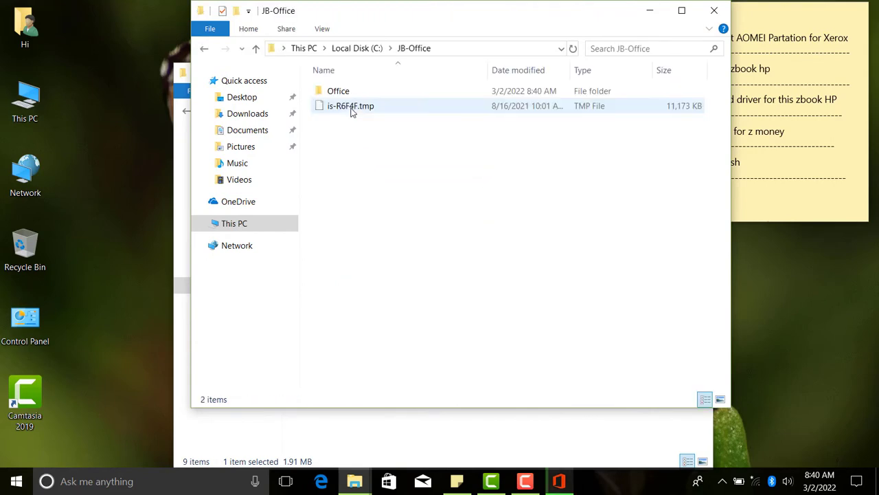
pyautogui.moveTo(467, 155); pyautogui.dragTo(302, 78)
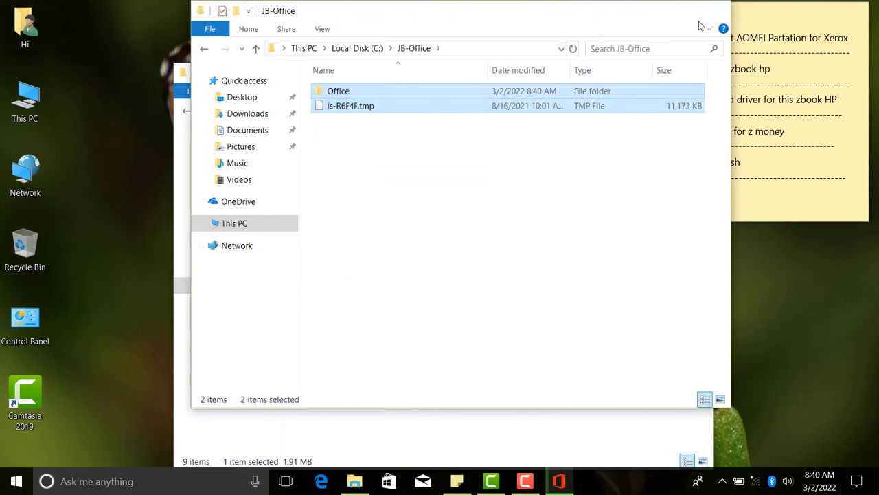
pyautogui.click(714, 10)
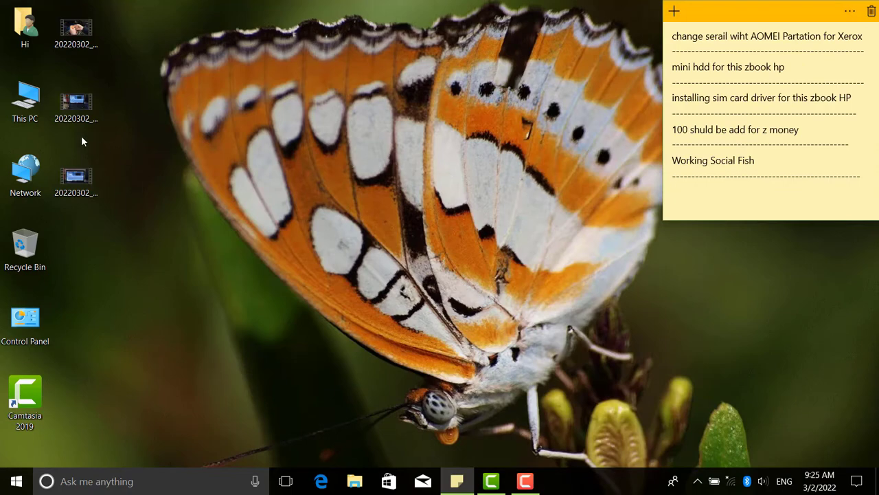
# Open the JB-Office folder on Local Disk (C:) in a maximized window
pyautogui.doubleClick(26, 102)
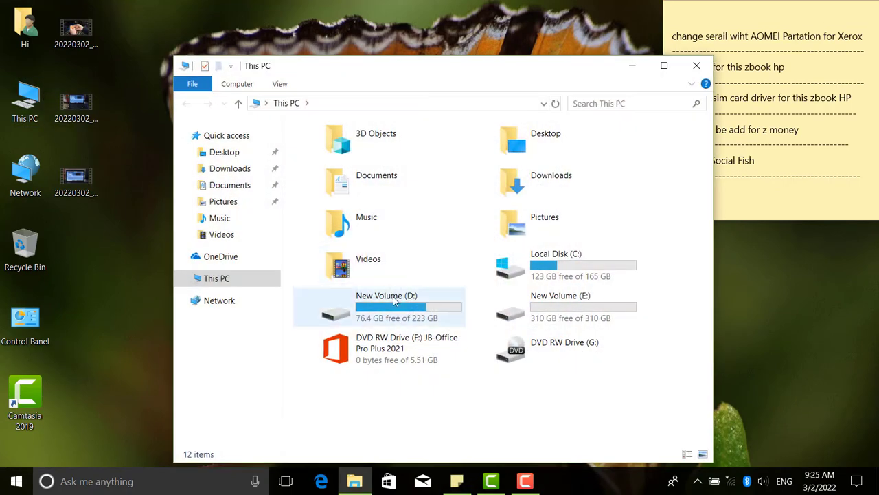
pyautogui.doubleClick(583, 264)
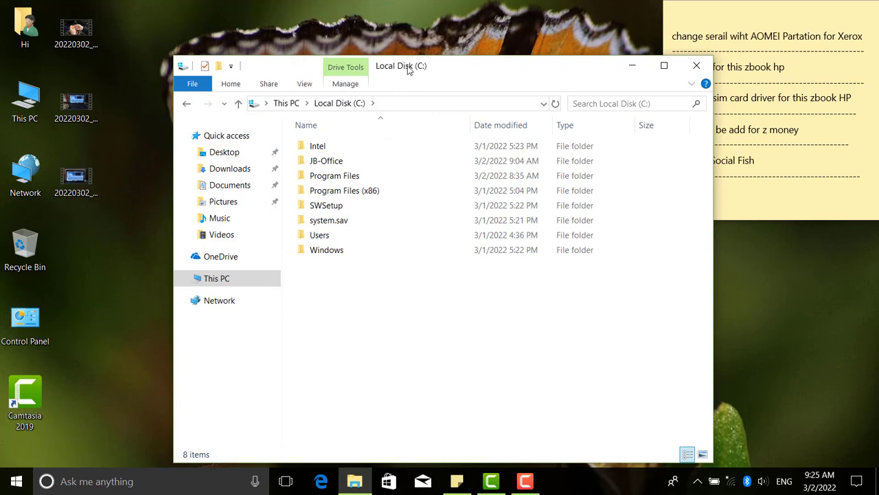
pyautogui.doubleClick(407, 71)
pyautogui.doubleClick(241, 112)
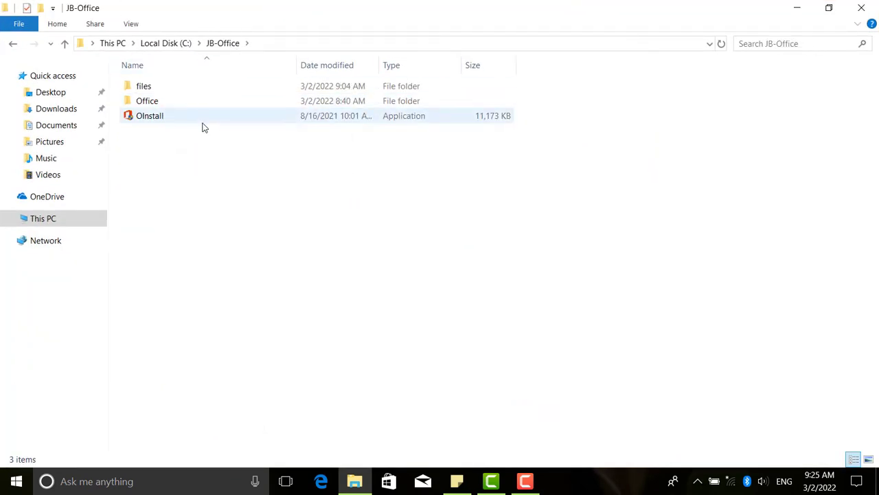
# Run OInstall as administrator and minimize the JB-Office folder window
pyautogui.click(154, 122)
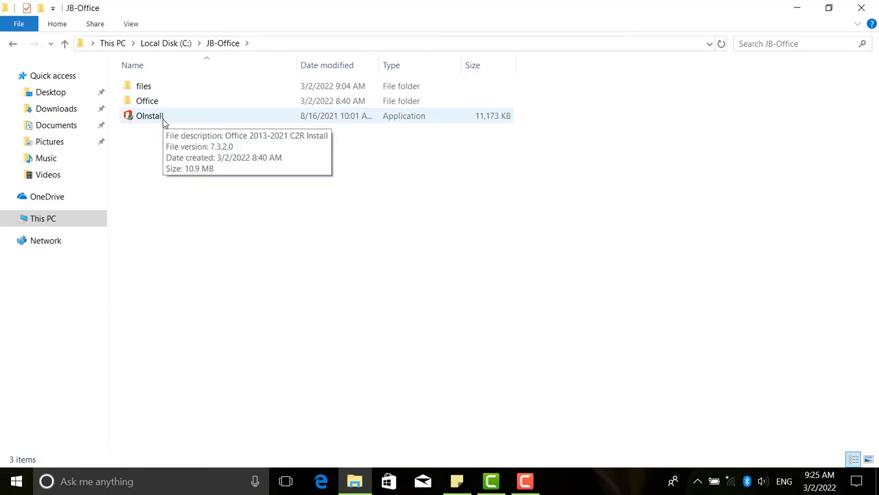
pyautogui.rightClick(162, 119)
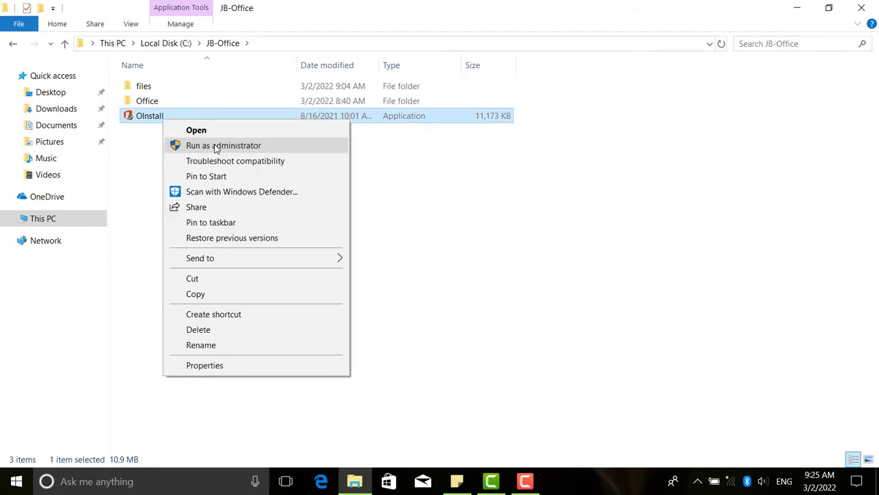
pyautogui.click(217, 146)
pyautogui.click(797, 11)
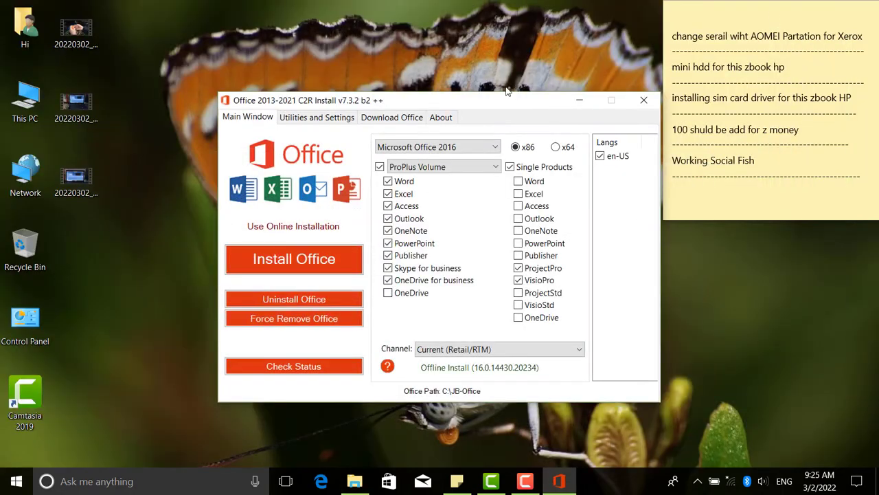
# Reposition the C2R Install window and set the product version to Microsoft Office 2019-2021
pyautogui.moveTo(439, 88); pyautogui.dragTo(419, 60)
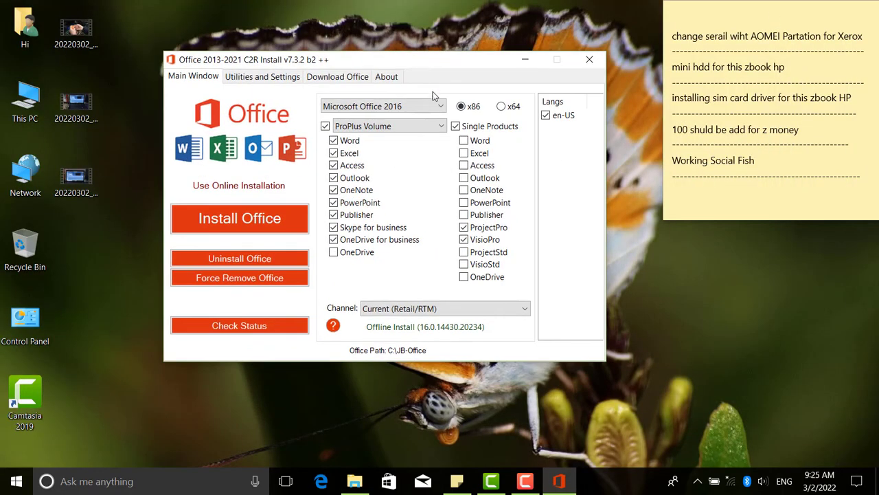
pyautogui.moveTo(357, 68); pyautogui.dragTo(404, 74)
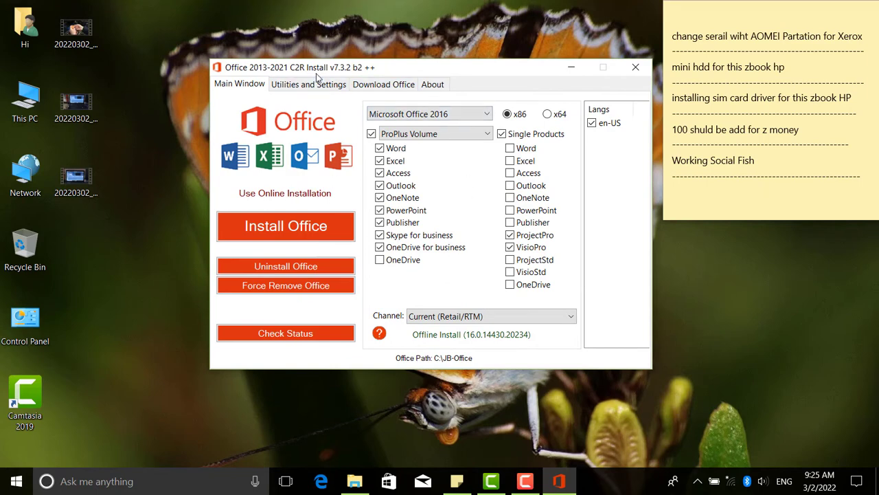
pyautogui.moveTo(317, 71); pyautogui.dragTo(287, 77)
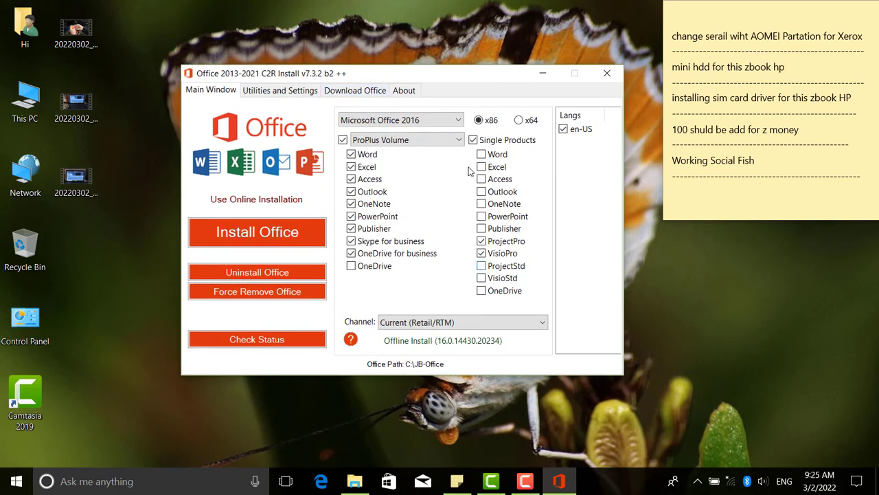
pyautogui.click(456, 122)
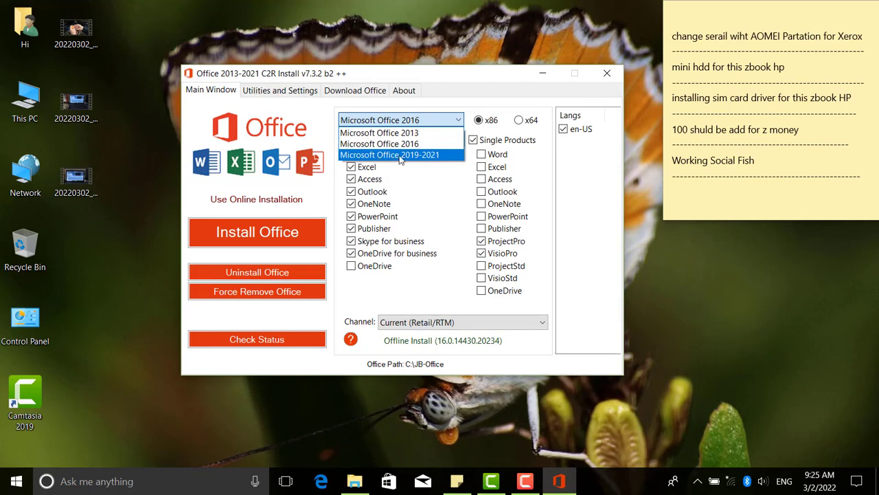
pyautogui.click(425, 156)
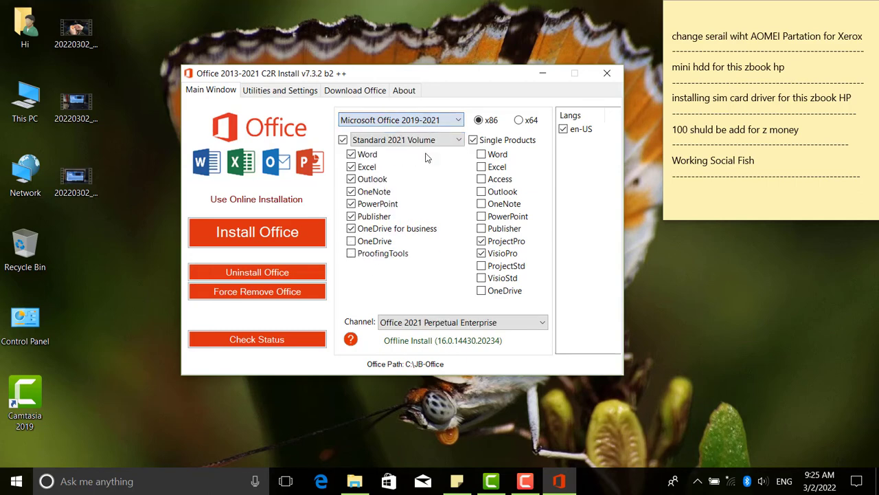
pyautogui.click(412, 120)
pyautogui.click(397, 131)
pyautogui.scroll(-1, 398, 120)
pyautogui.click(398, 120)
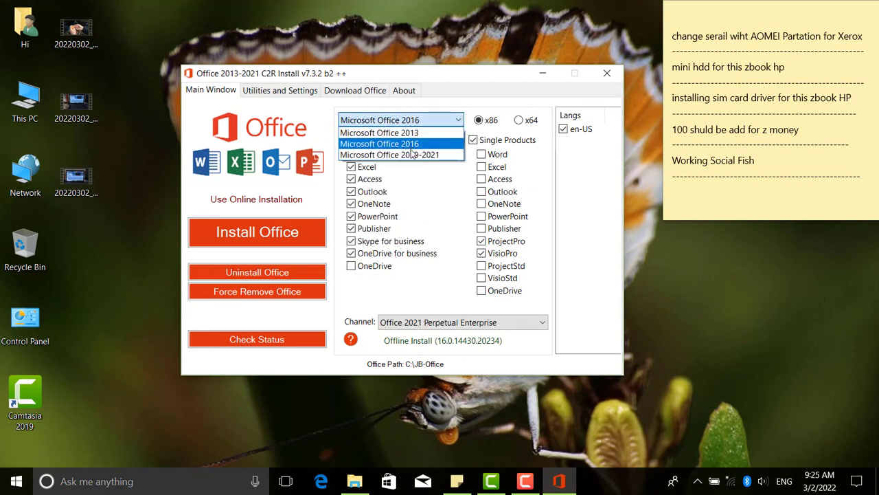
pyautogui.click(414, 157)
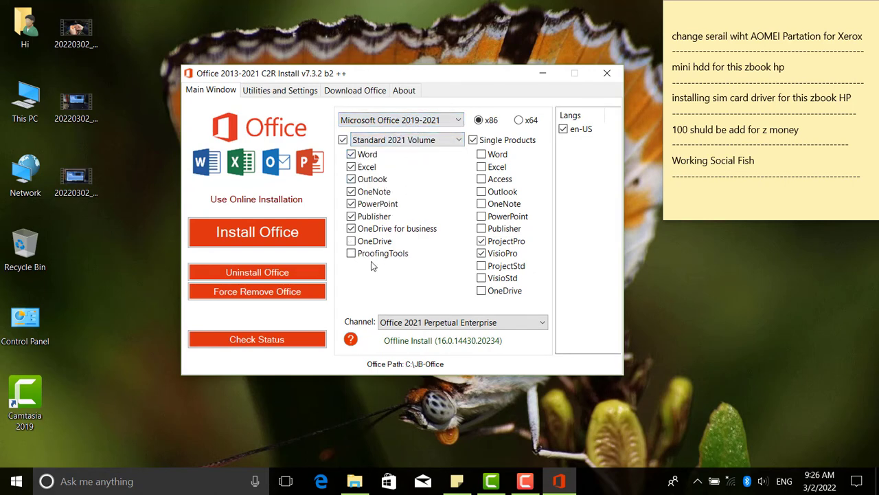
# Add OneDrive and ProofingTools to the Standard 2021 Volume components and start the Office installation
pyautogui.click(352, 242)
pyautogui.click(351, 253)
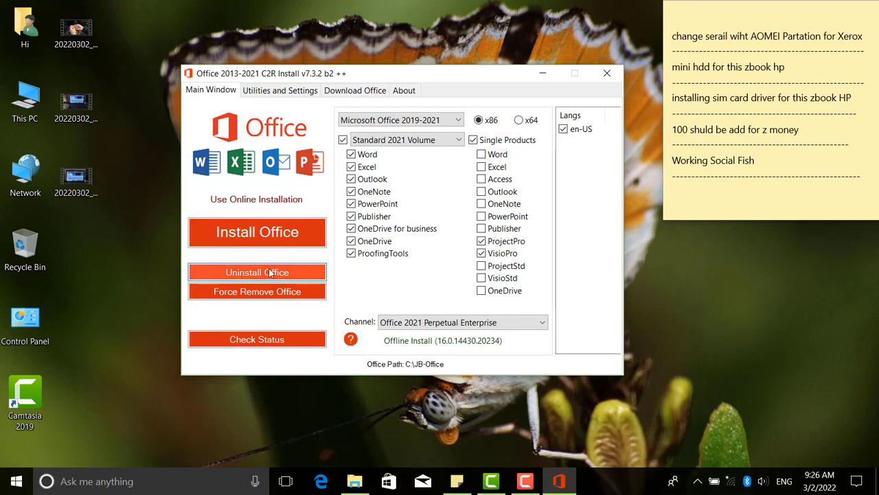
pyautogui.click(260, 235)
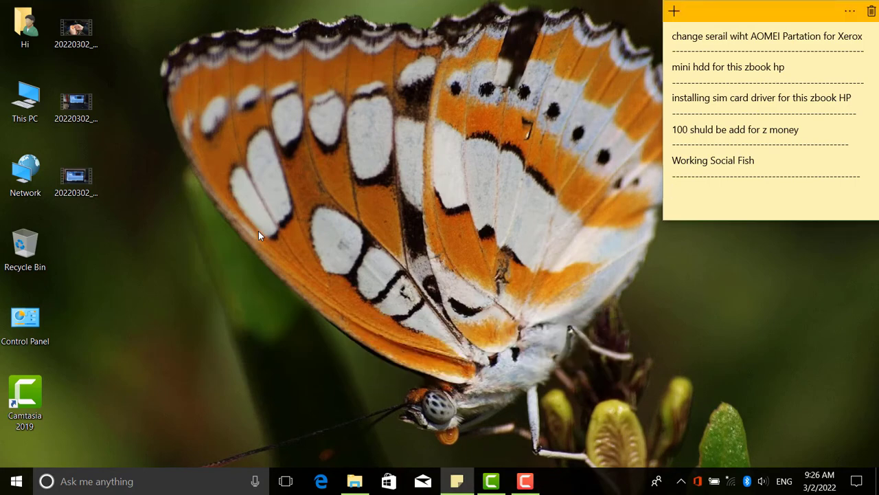
pyautogui.rightClick(357, 111)
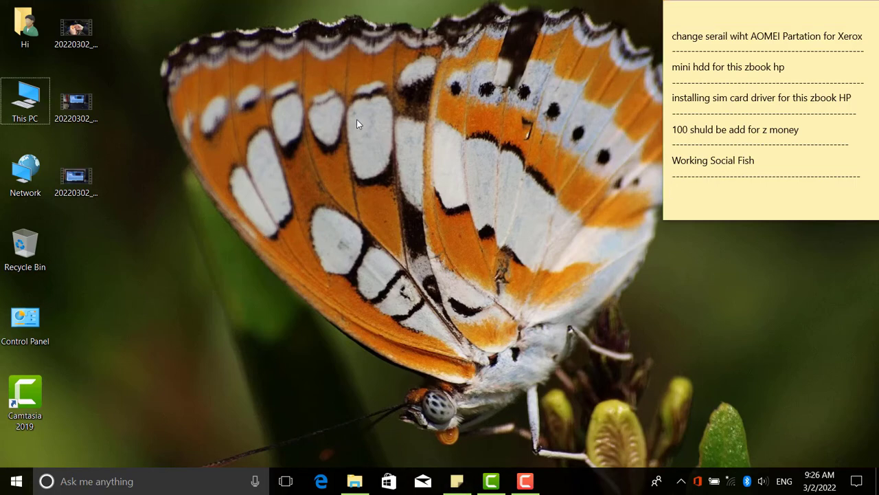
pyautogui.click(415, 158)
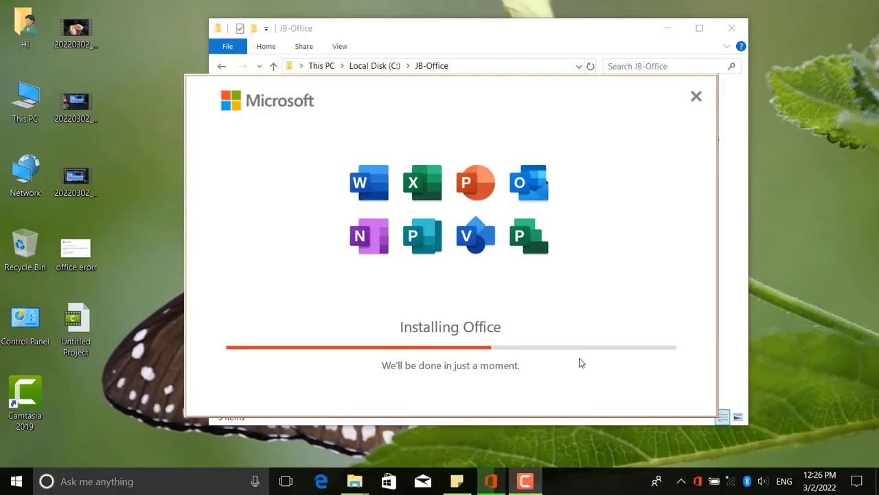
pyautogui.click(526, 481)
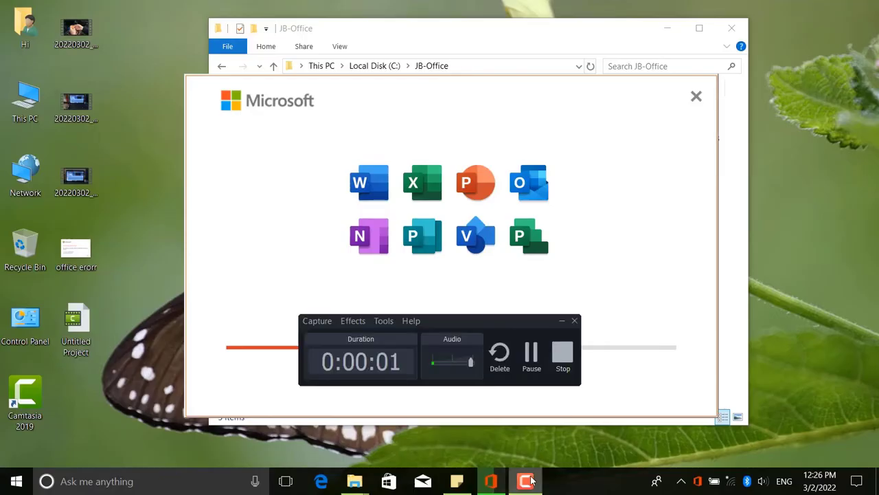
pyautogui.click(528, 481)
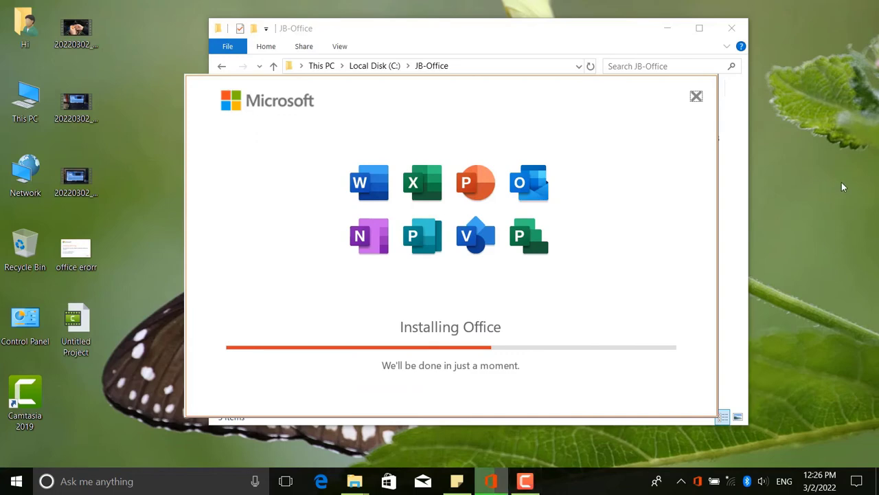
pyautogui.rightClick(808, 146)
pyautogui.click(808, 187)
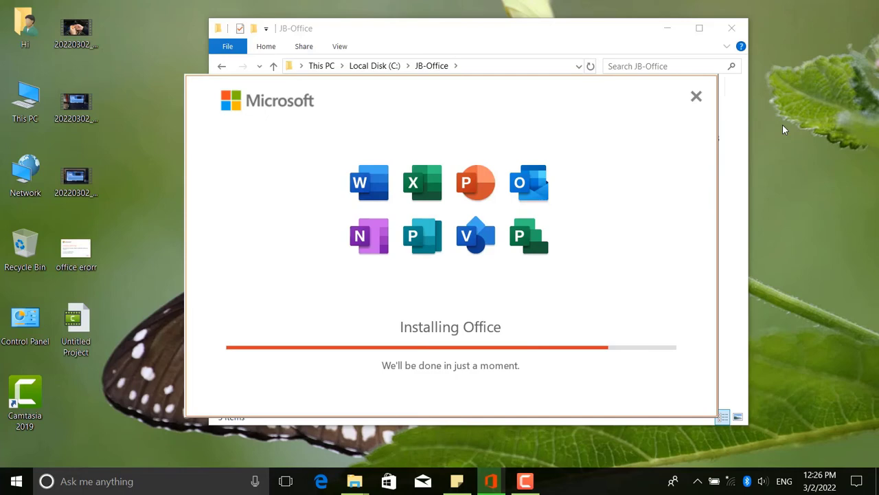
pyautogui.rightClick(782, 124)
pyautogui.click(786, 161)
pyautogui.rightClick(785, 162)
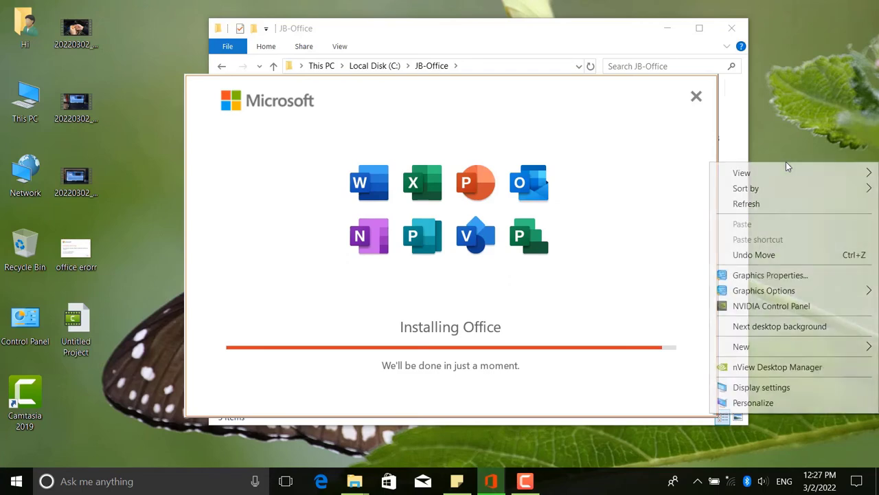
pyautogui.click(782, 201)
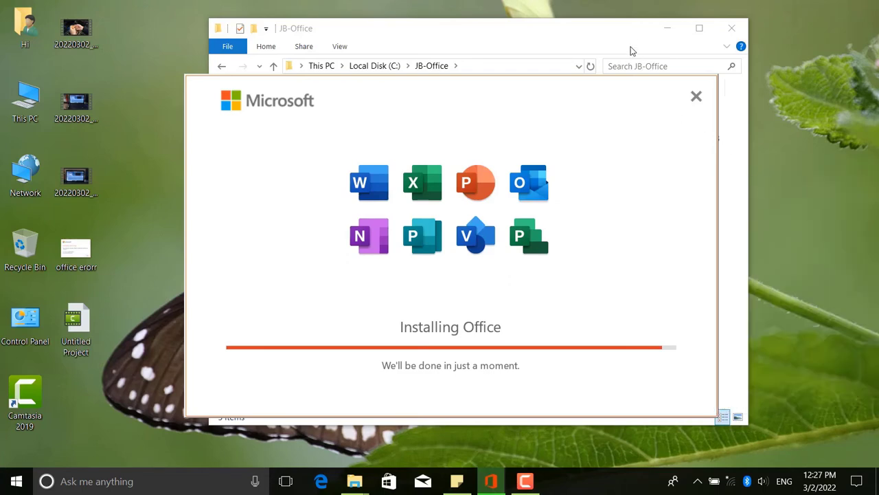
# Go up to Local Disk (C:), reopen the JB-Office folder and minimize its window
pyautogui.click(273, 66)
pyautogui.doubleClick(406, 131)
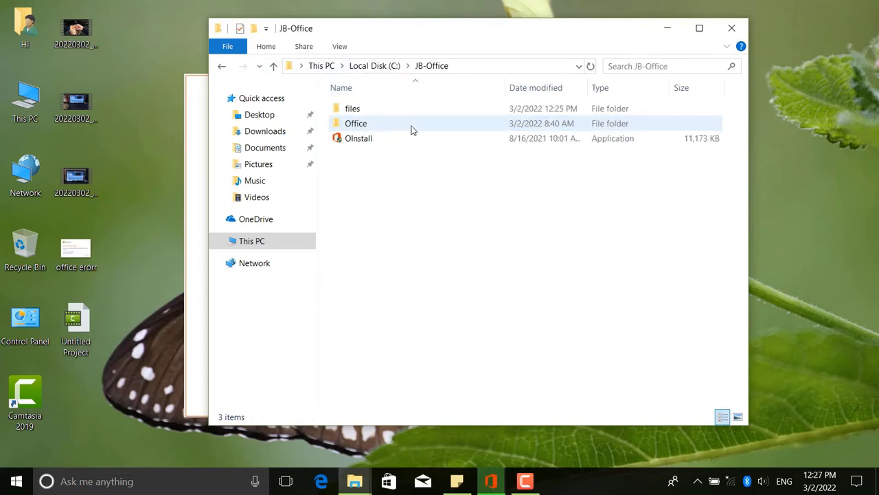
pyautogui.click(667, 28)
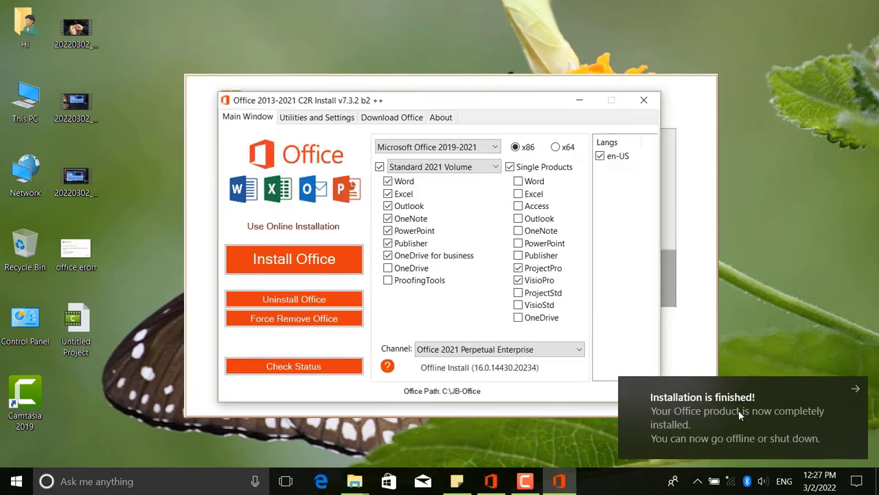
# Close the C2R Install window and the Office setup completion window, and dismiss the installation notification
pyautogui.click(643, 101)
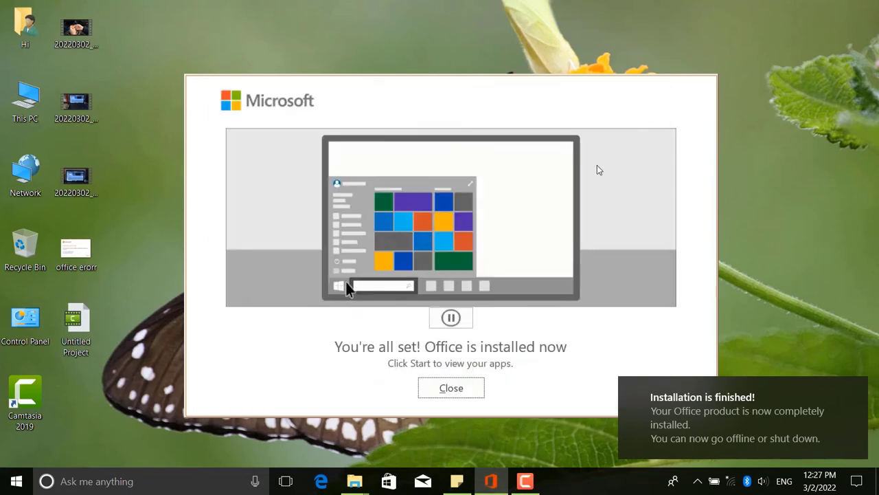
pyautogui.click(467, 388)
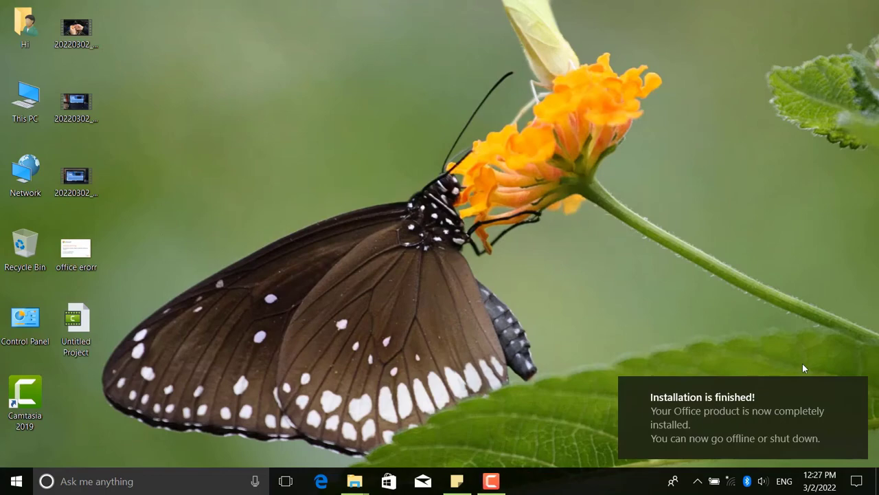
pyautogui.click(859, 389)
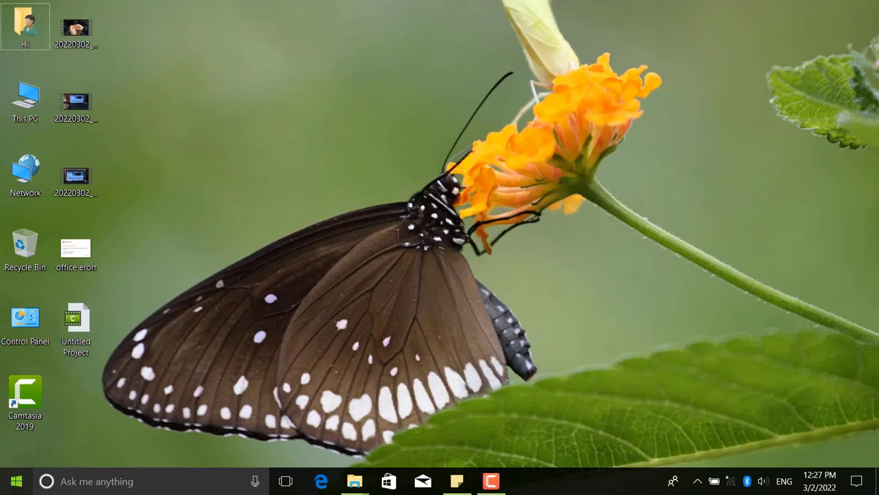
# Launch Word with the command winword, accept the license agreement and close the privacy notice
pyautogui.click(17, 480)
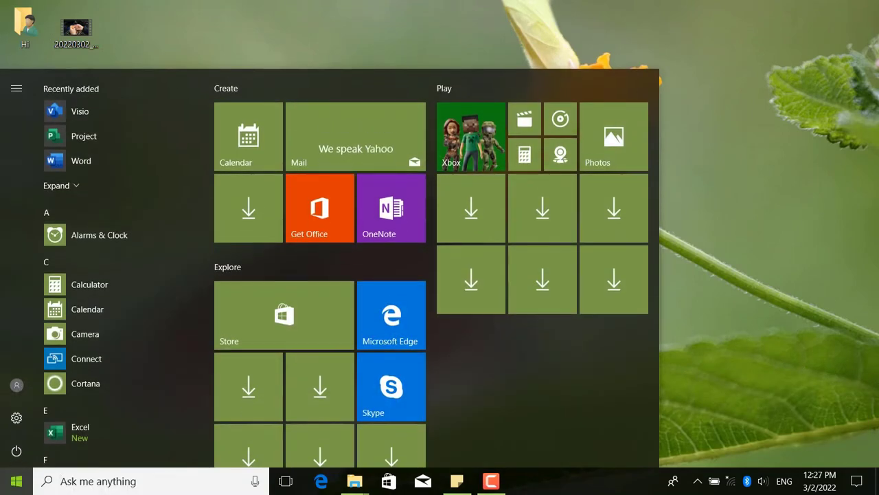
pyautogui.write('winword')
pyautogui.press('Return')
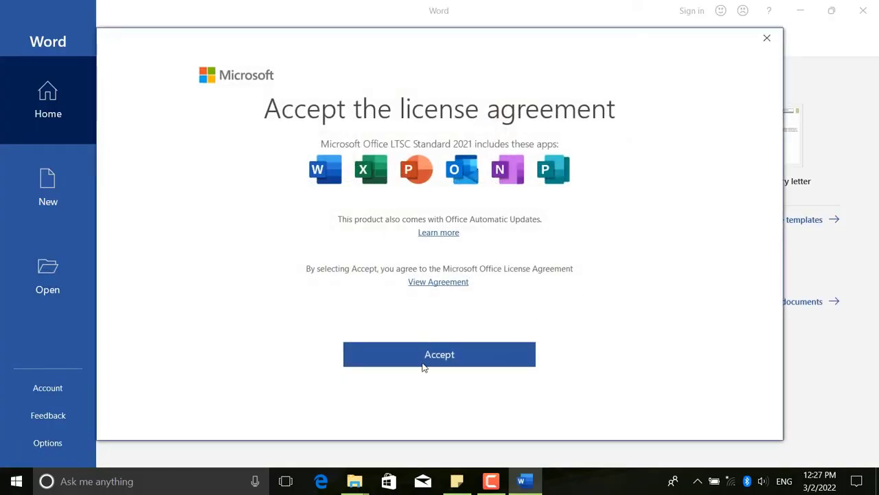
pyautogui.click(423, 364)
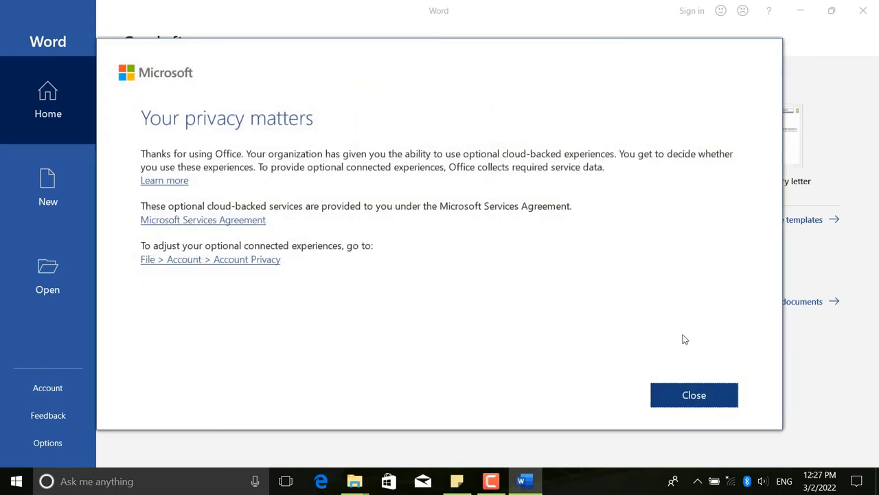
pyautogui.click(701, 397)
# Create a blank document and increase the font size to 36
pyautogui.click(204, 122)
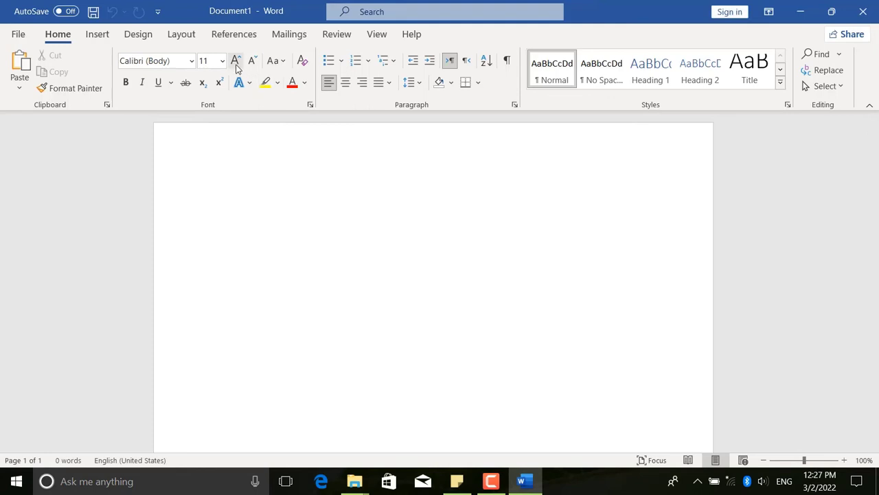
pyautogui.click(235, 62)
pyautogui.click(235, 62)
pyautogui.click(236, 62)
pyautogui.click(236, 62)
pyautogui.click(235, 62)
pyautogui.click(236, 62)
pyautogui.click(235, 62)
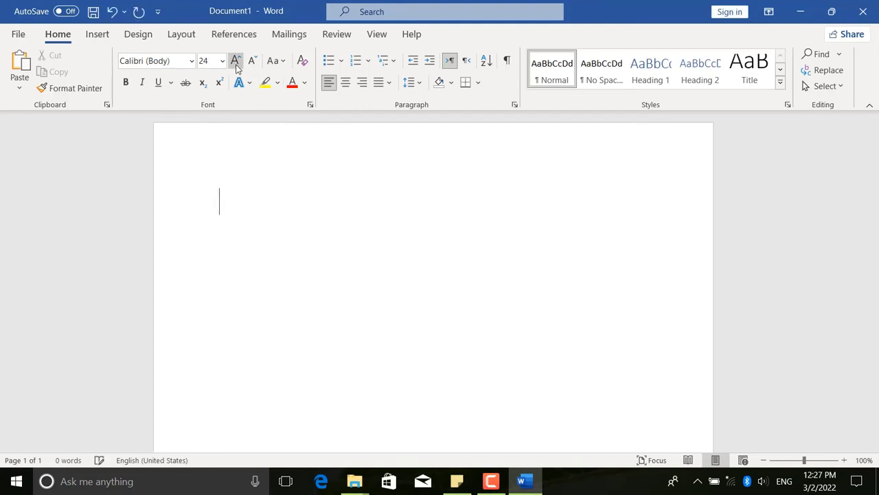
pyautogui.click(235, 61)
pyautogui.click(235, 62)
pyautogui.click(235, 65)
# Write "Subscribe to Jebran Tech" as the first line of the document
pyautogui.write('subsci')
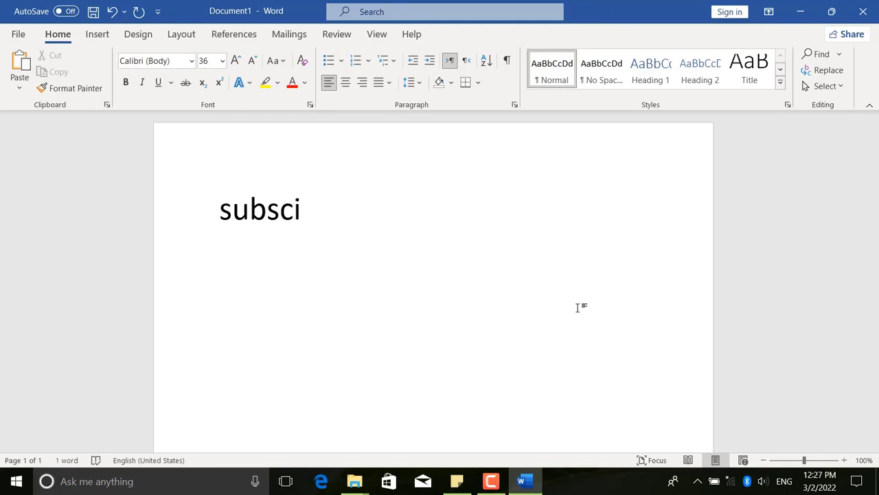
pyautogui.write('rbe to ')
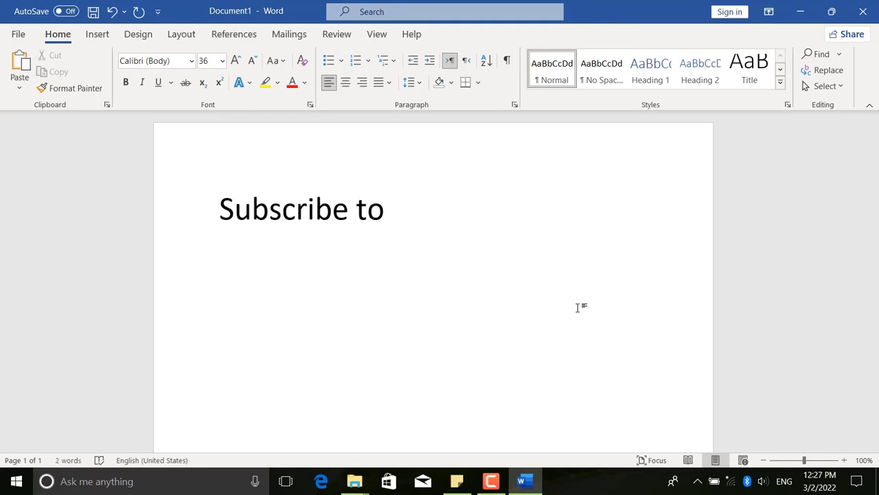
pyautogui.write('Jebran Tech')
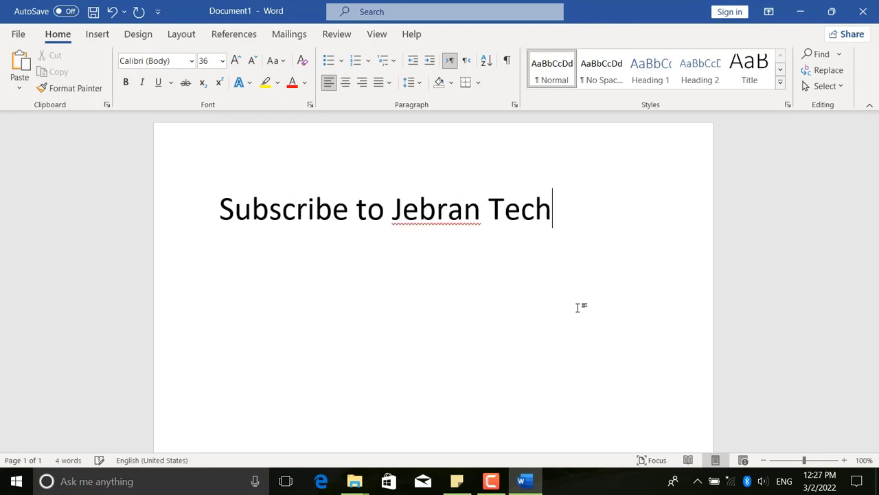
# Add a second line reading "And Jebroo Youtoube Channel" below the first
pyautogui.press('Return')
pyautogui.write('and Jebr')
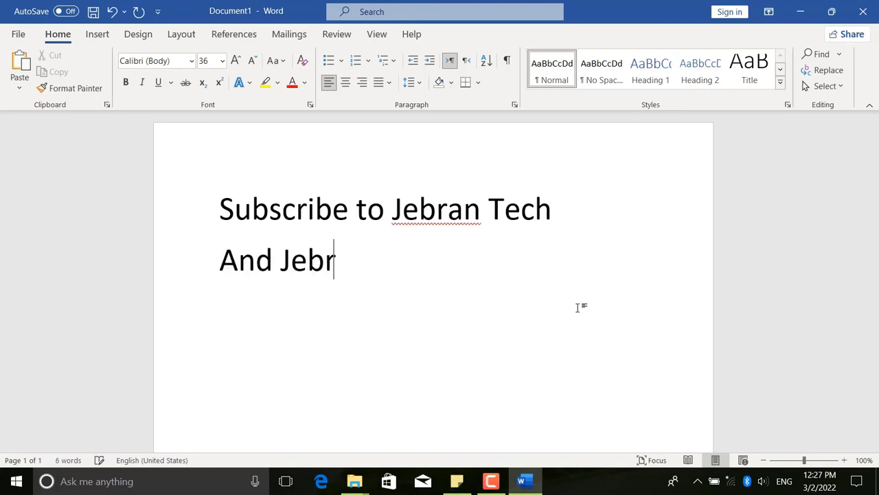
pyautogui.write('ao')
pyautogui.press('BackSpace')
pyautogui.press('BackSpace')
pyautogui.press('BackSpace')
pyautogui.press('BackSpace')
pyautogui.press('BackSpace')
pyautogui.press('BackSpace')
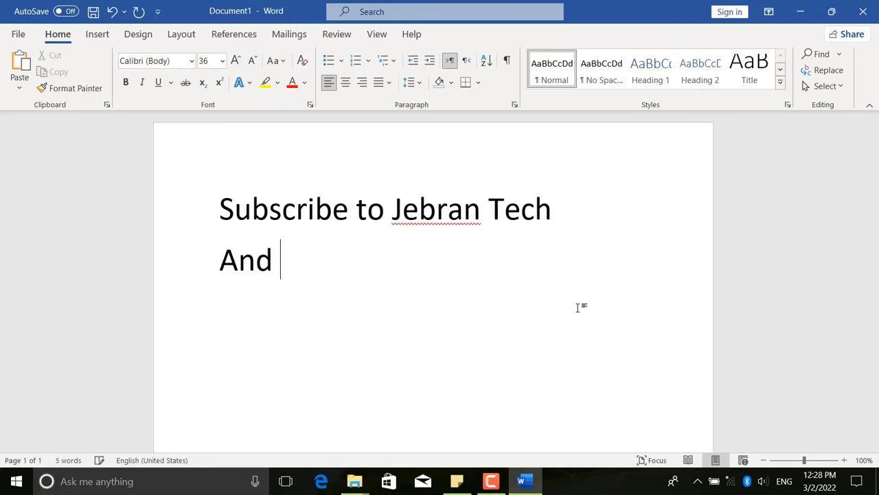
pyautogui.write('Jebroio')
pyautogui.press('BackSpace')
pyautogui.press('BackSpace')
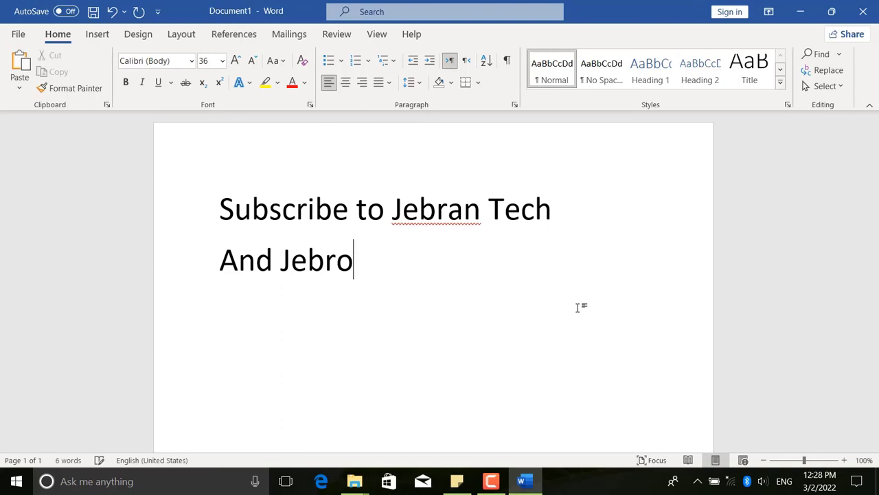
pyautogui.write('o ')
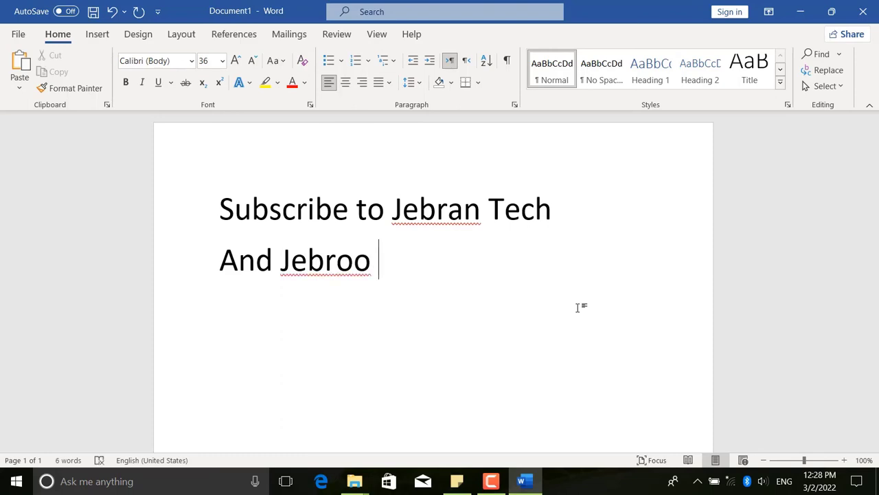
pyautogui.write('Youtou')
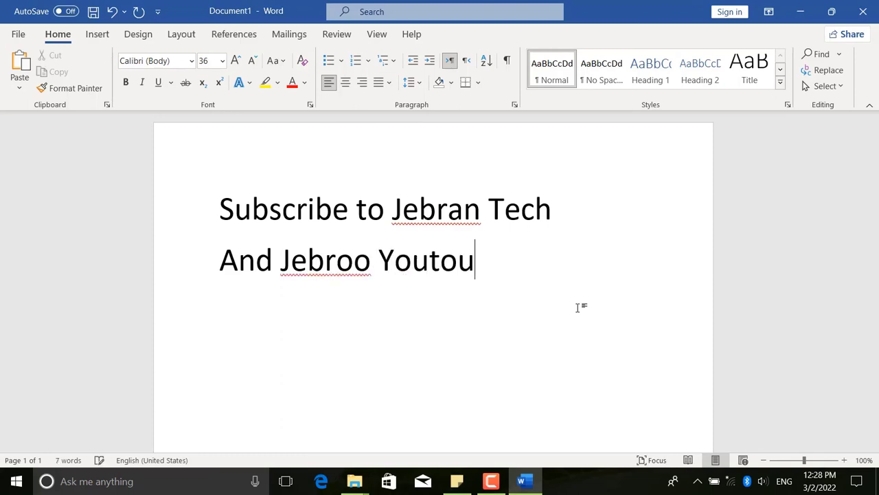
pyautogui.write('be Channel')
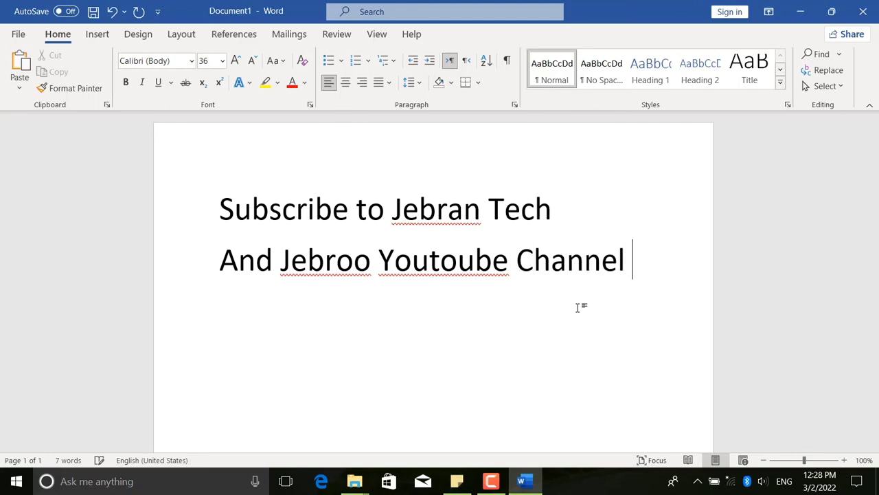
# Correct "Youtoube" to the suggested spelling "YouTube" and add "Jebroo" to the dictionary
pyautogui.rightClick(459, 264)
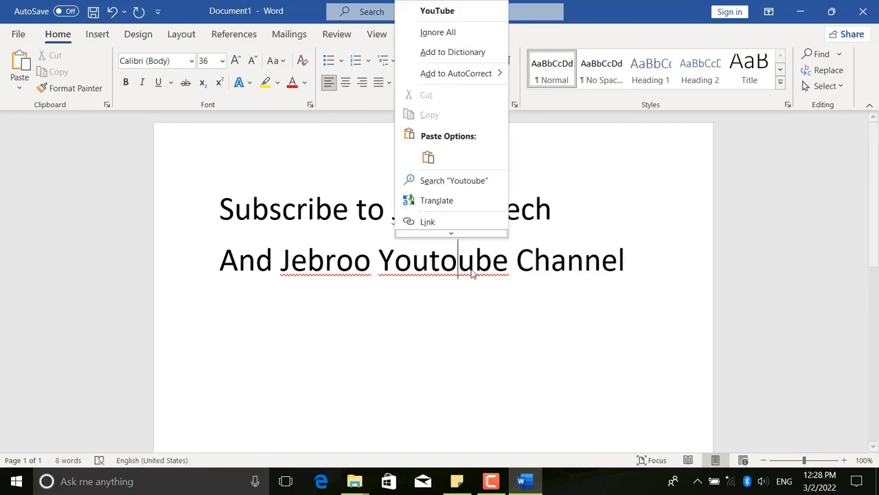
pyautogui.click(442, 14)
pyautogui.rightClick(309, 269)
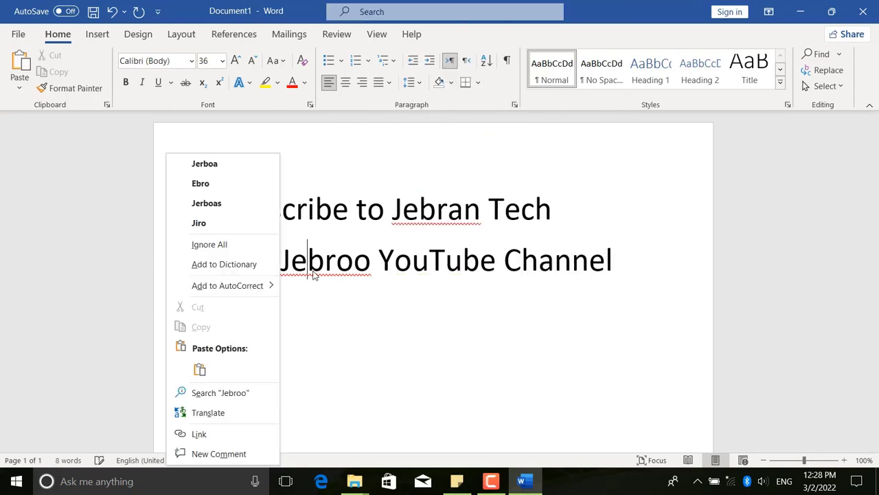
pyautogui.click(234, 267)
pyautogui.click(465, 279)
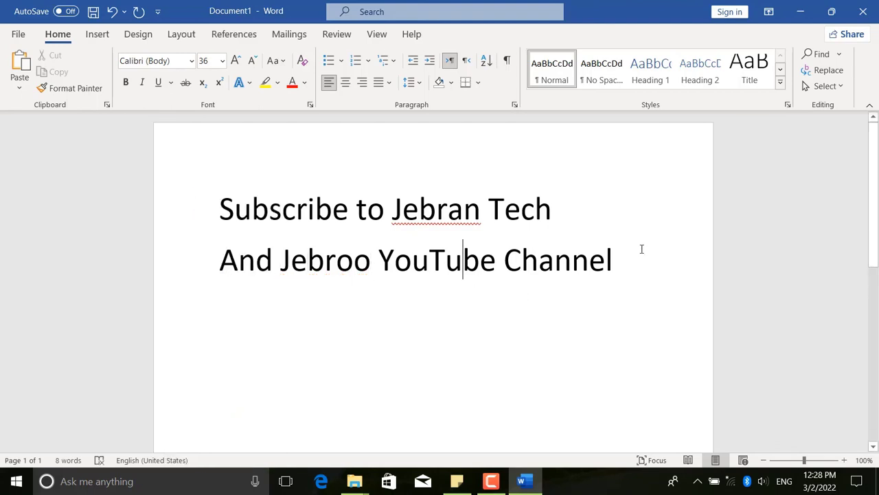
# Switch the keyboard language to Pashto and replace all the text with "داده مکمل ستونزه حل شو ه بعغیر"
pyautogui.hotkey('ctrl', 'a')
pyautogui.hotkey('alt', 'shift')
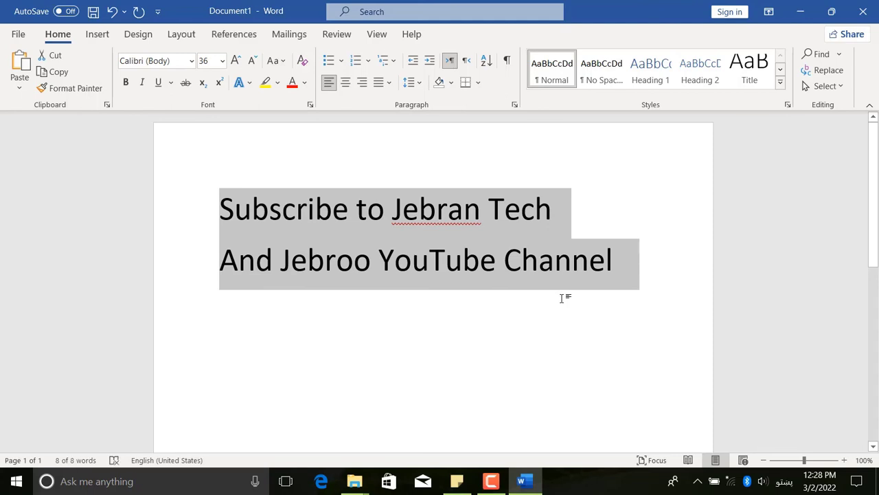
pyautogui.write('داده م')
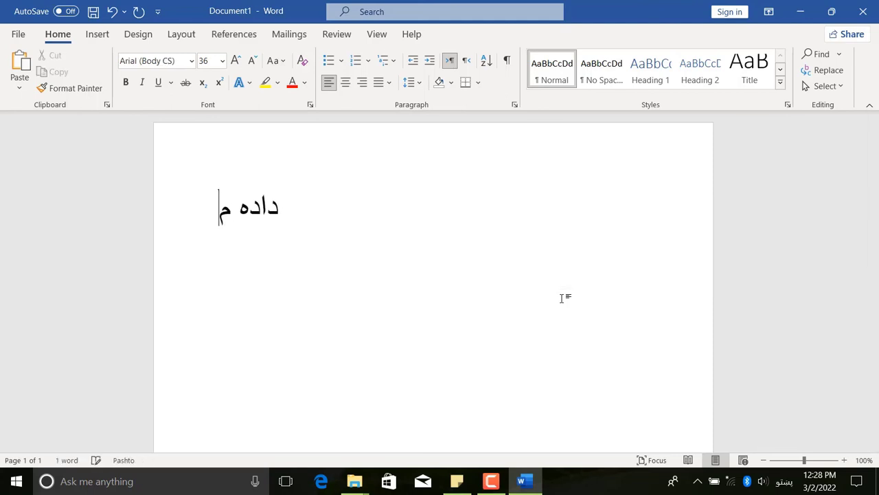
pyautogui.write('کمل ستونزه ')
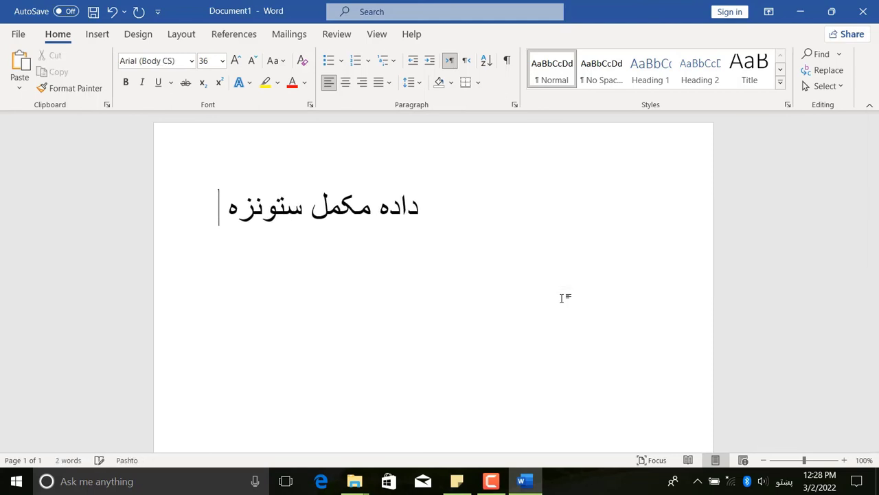
pyautogui.write('حل شو')
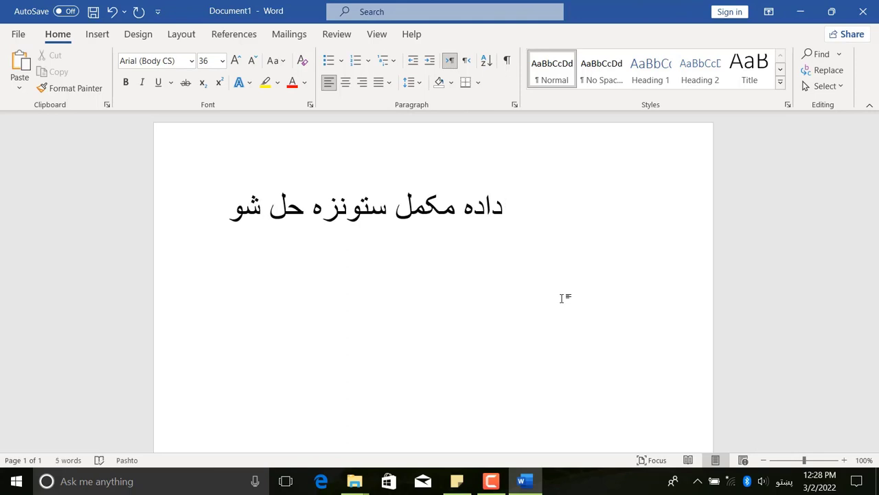
pyautogui.write(' ه بعغیر')
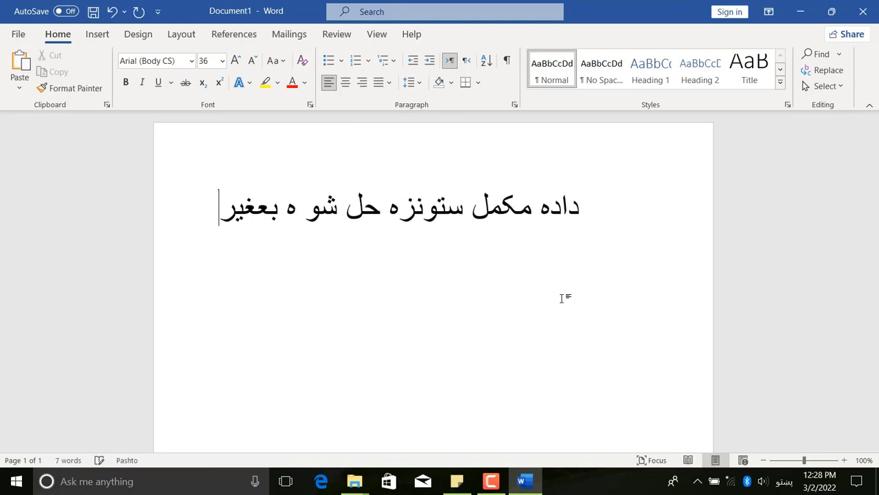
# Correct the last word to "بغیرله" and finish the sentence with "کومې ستونزی"
pyautogui.press('BackSpace')
pyautogui.press('BackSpace')
pyautogui.press('BackSpace')
pyautogui.press('BackSpace')
pyautogui.write('غیرر ل')
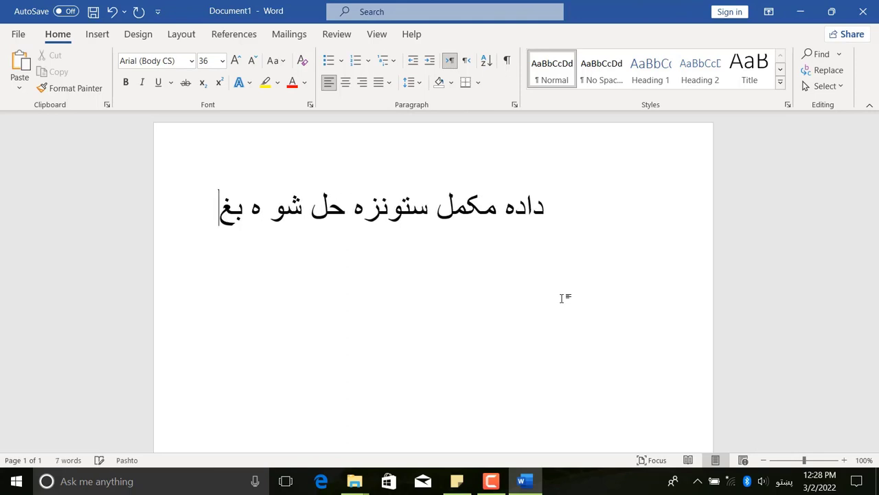
pyautogui.press('BackSpace')
pyautogui.press('BackSpace')
pyautogui.press('BackSpace')
pyautogui.write('ل')
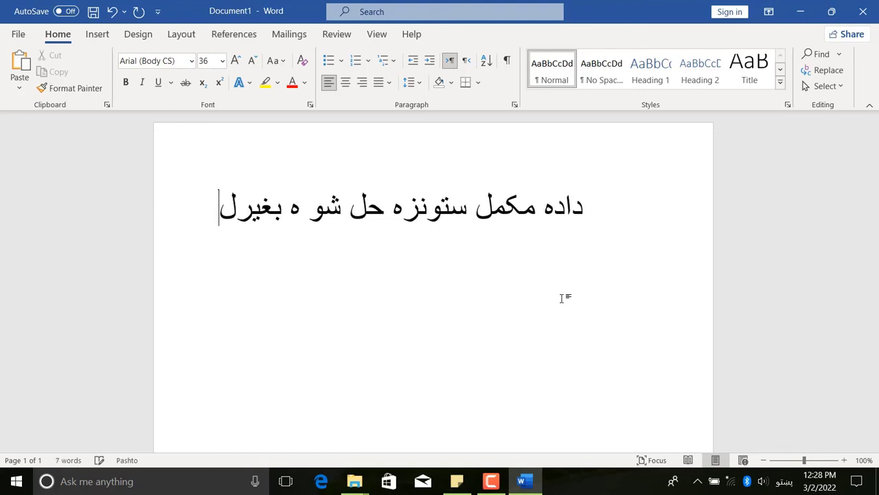
pyautogui.write('ه کومې تس')
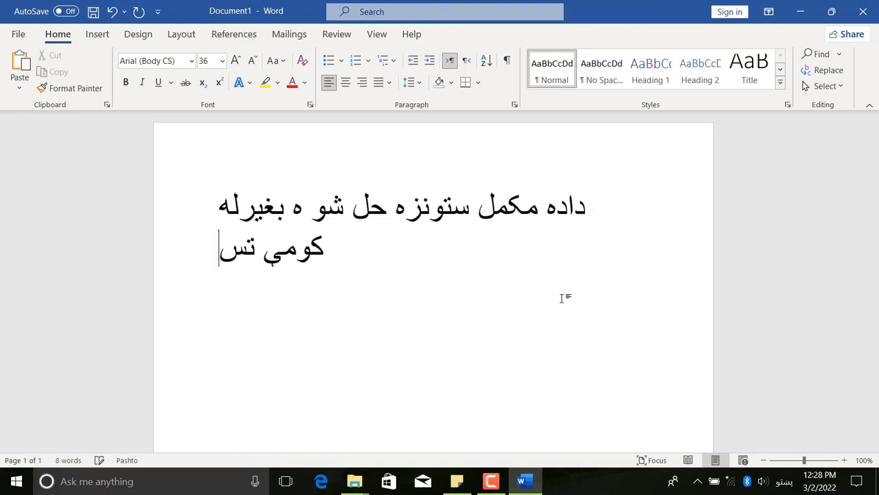
pyautogui.write('ون')
pyautogui.press('BackSpace')
pyautogui.press('BackSpace')
pyautogui.press('BackSpace')
pyautogui.press('BackSpace')
pyautogui.write('ستونزی')
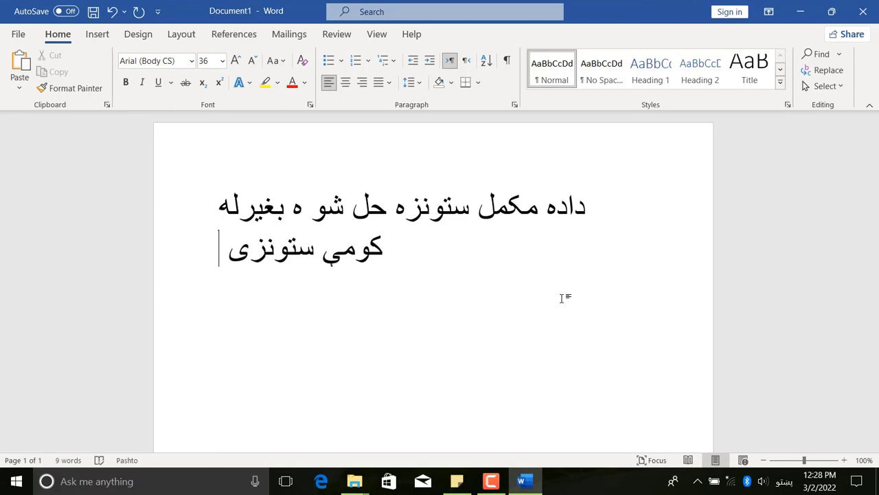
# Replace all the text in the document with the Pashto word "مننه" and centre it
pyautogui.hotkey('ctrl', 'a')
pyautogui.press('BackSpace')
pyautogui.write('م')
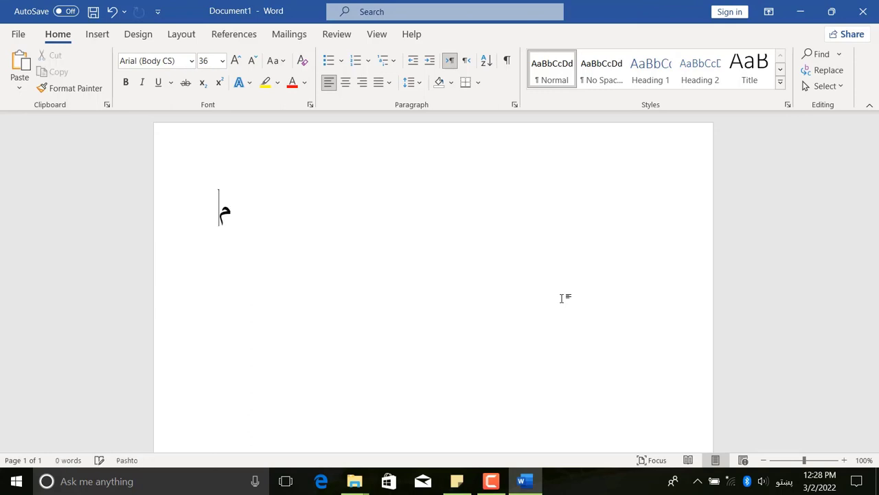
pyautogui.write('ننه')
pyautogui.hotkey('ctrl', 'e')
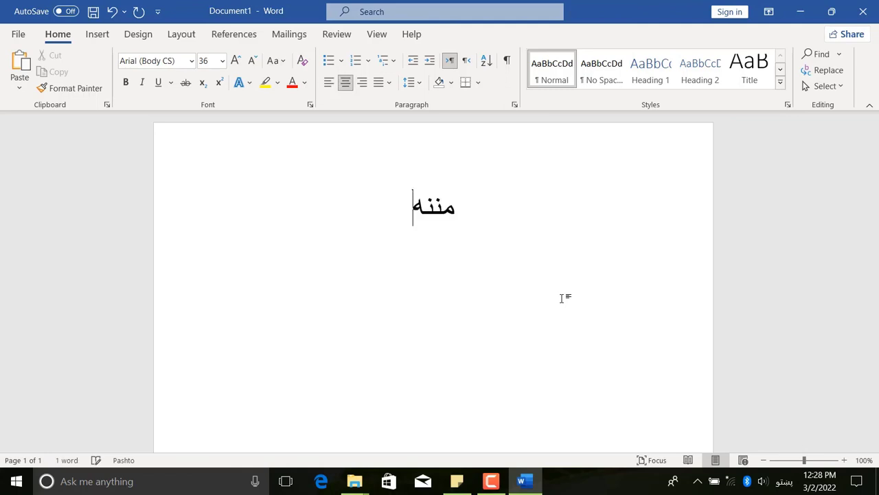
# Enlarge the word "مننه" to font size 84 and make it bold
pyautogui.hotkey('ctrl', 'a')
pyautogui.hotkey('ctrl', ']')
pyautogui.hotkey('ctrl', ']')
pyautogui.hotkey('ctrl', ']')
pyautogui.hotkey('ctrl', ']')
pyautogui.hotkey('ctrl', ']')
pyautogui.hotkey('ctrl', ']')
pyautogui.hotkey('ctrl', ']')
pyautogui.hotkey('ctrl', ']')
pyautogui.hotkey('ctrl', ']')
pyautogui.hotkey('ctrl', ']')
pyautogui.hotkey('ctrl', ']')
pyautogui.hotkey('ctrl', ']')
pyautogui.hotkey('ctrl', ']')
pyautogui.hotkey('ctrl', ']')
pyautogui.hotkey('ctrl', ']')
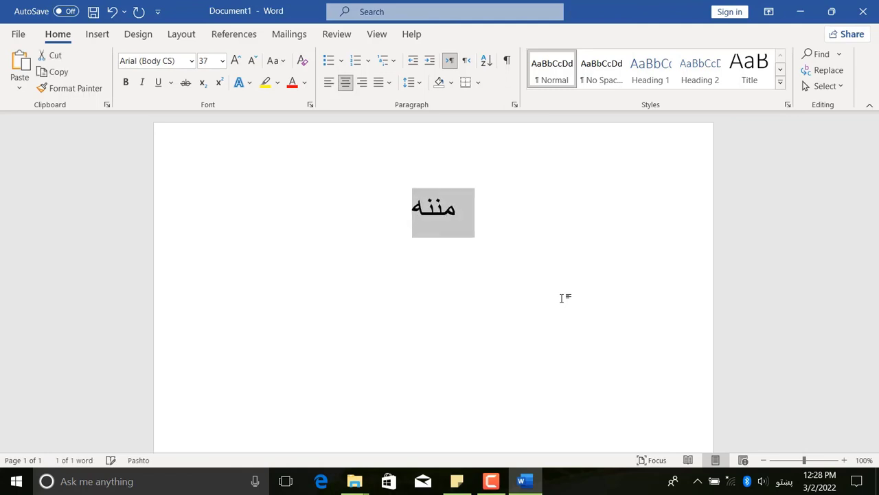
pyautogui.hotkey('ctrl', ']')
pyautogui.hotkey('ctrl', ']')
pyautogui.hotkey('ctrl', ']')
pyautogui.hotkey('ctrl', ']')
pyautogui.hotkey('ctrl', ']')
pyautogui.hotkey('ctrl', ']')
pyautogui.hotkey('ctrl', ']')
pyautogui.hotkey('ctrl', ']')
pyautogui.hotkey('ctrl', ']')
pyautogui.hotkey('ctrl', ']')
pyautogui.hotkey('ctrl', ']')
pyautogui.hotkey('ctrl', ']')
pyautogui.hotkey('ctrl', ']')
pyautogui.hotkey('ctrl', ']')
pyautogui.hotkey('ctrl', ']')
pyautogui.hotkey('ctrl', ']')
pyautogui.hotkey('ctrl', ']')
pyautogui.hotkey('ctrl', ']')
pyautogui.hotkey('ctrl', ']')
pyautogui.hotkey('ctrl', ']')
pyautogui.hotkey('ctrl', 'b')
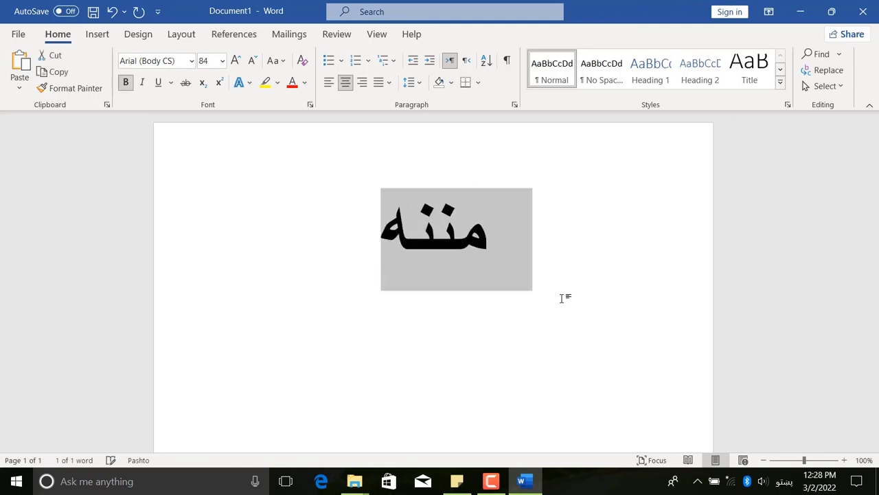
# Deselect the word and close the document without saving the changes
pyautogui.click(584, 243)
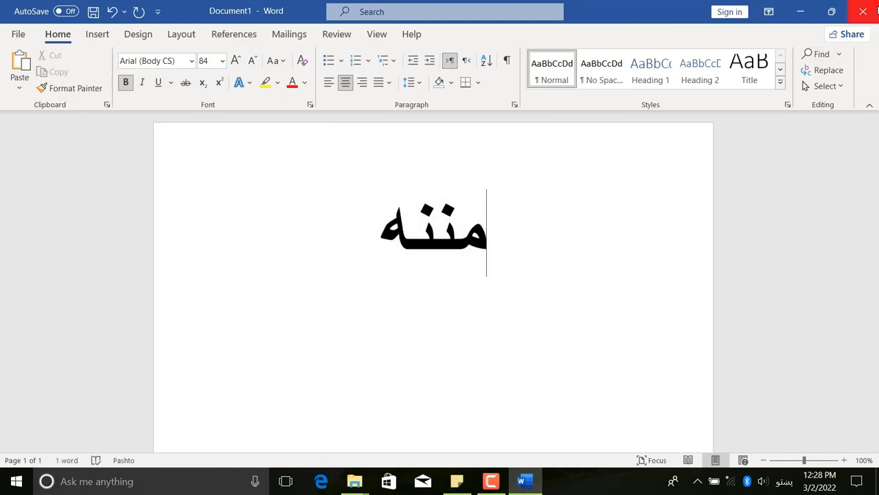
pyautogui.click(877, 8)
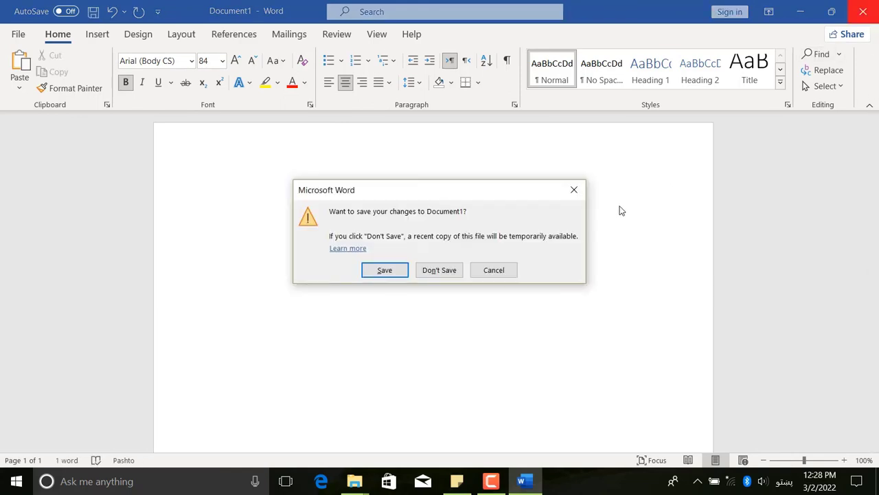
pyautogui.click(434, 272)
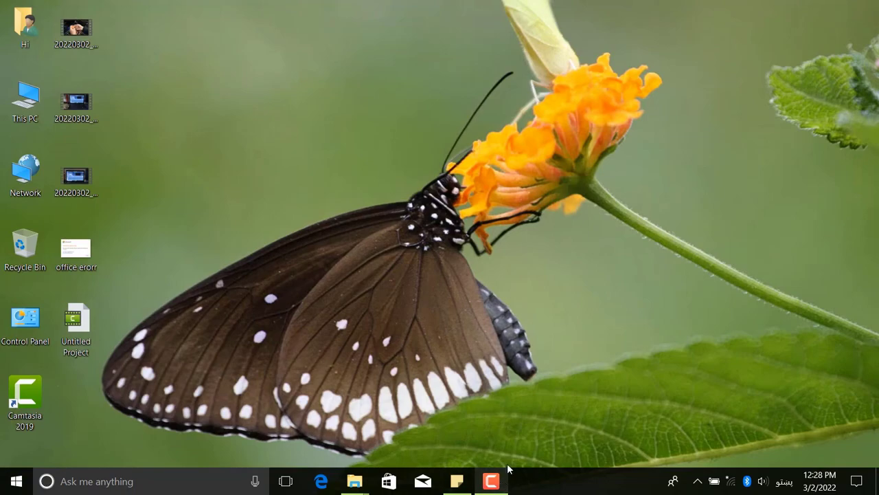